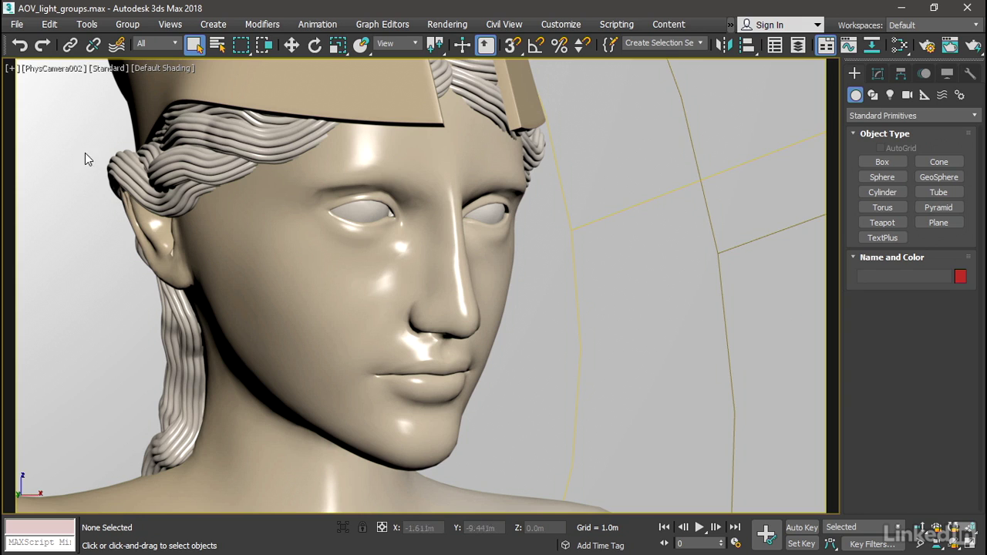
# Open the Light Explorer from All Global Explorers and select the fill light
pyautogui.click(86, 25)
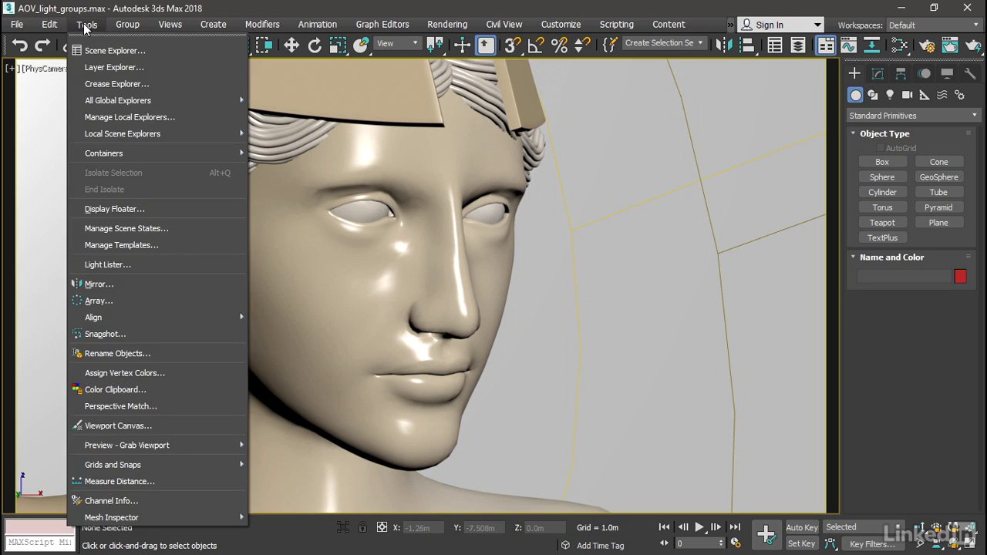
pyautogui.moveTo(165, 100)
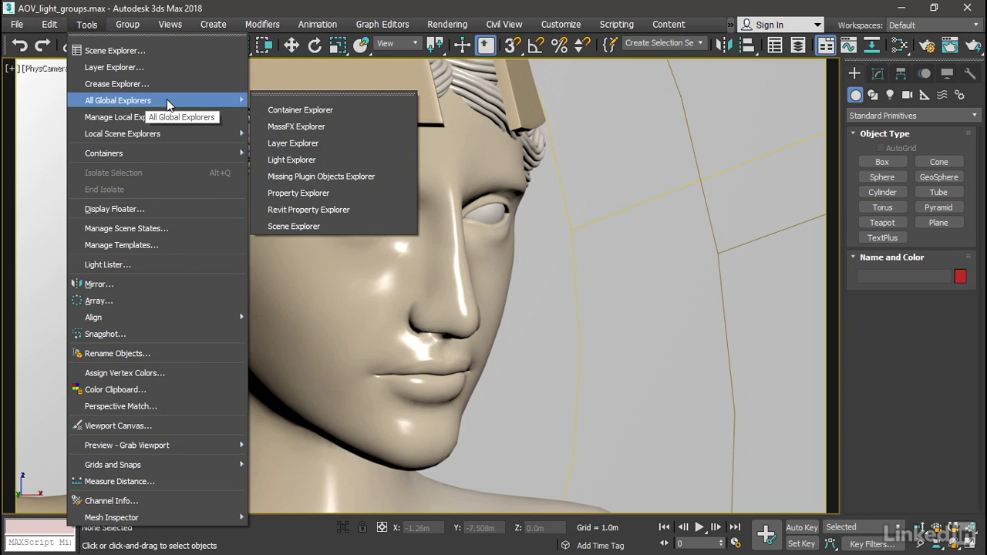
pyautogui.click(358, 159)
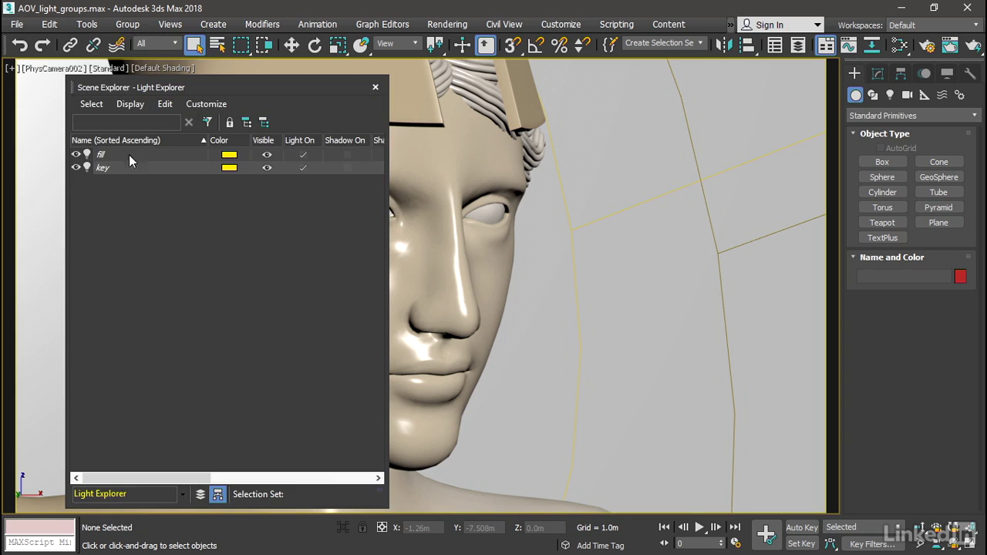
pyautogui.click(119, 157)
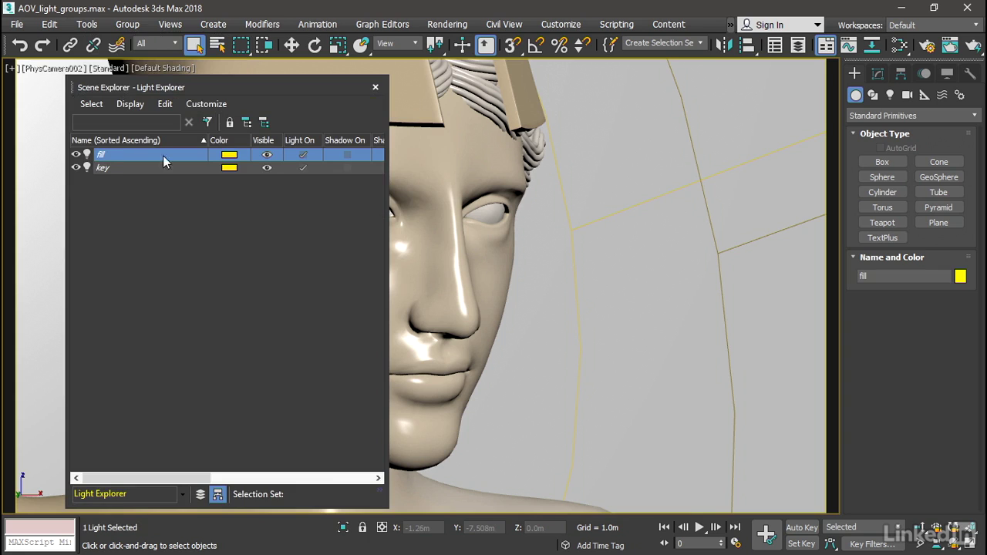
# In the Modify panel, set the fill light's Arnold AOV light group to fill_light
pyautogui.click(876, 78)
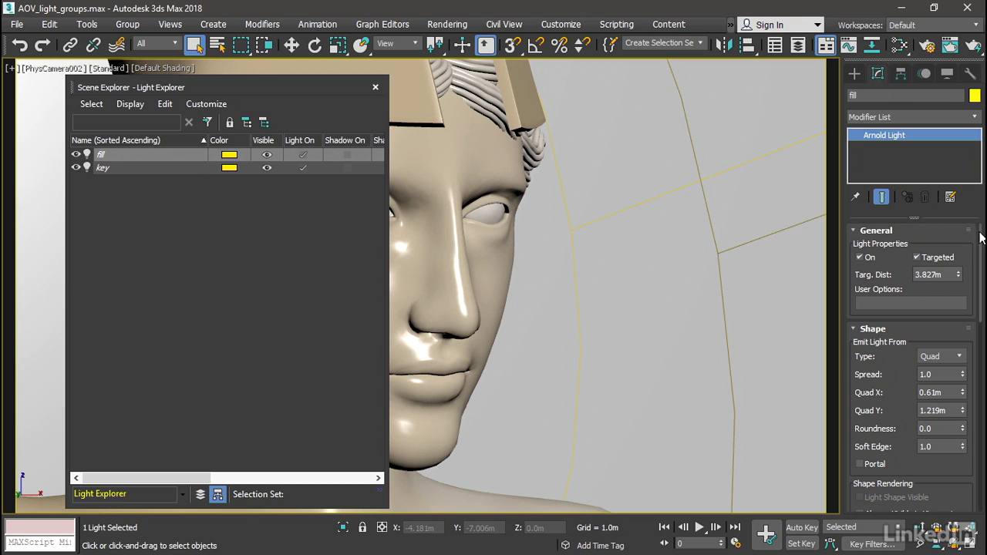
pyautogui.moveTo(981, 237); pyautogui.dragTo(981, 424)
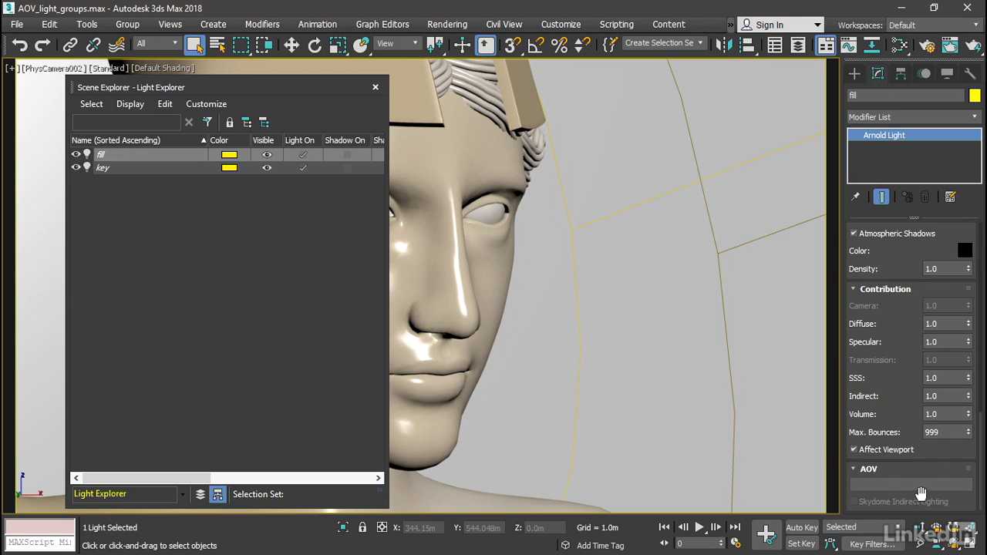
pyautogui.click(866, 484)
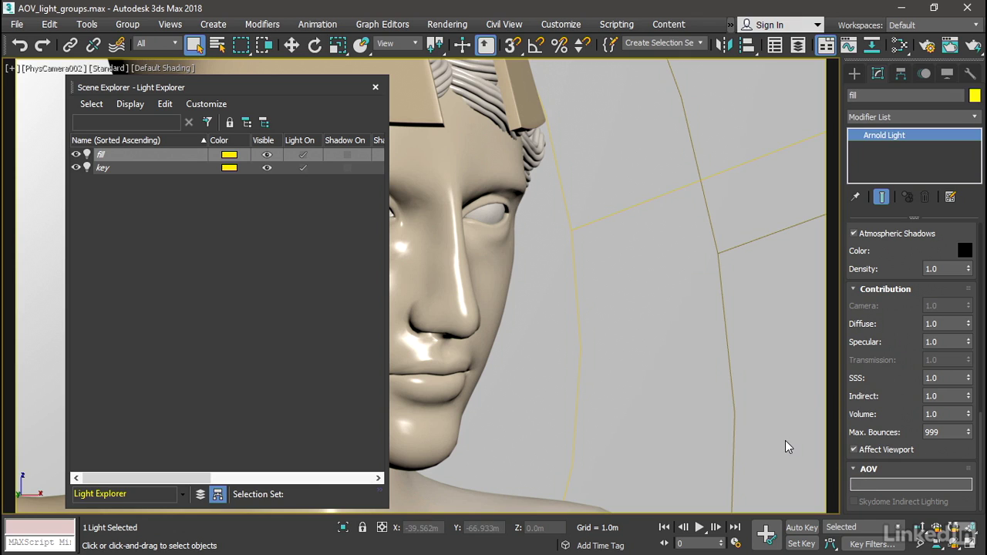
pyautogui.write('fill_light')
pyautogui.press('Return')
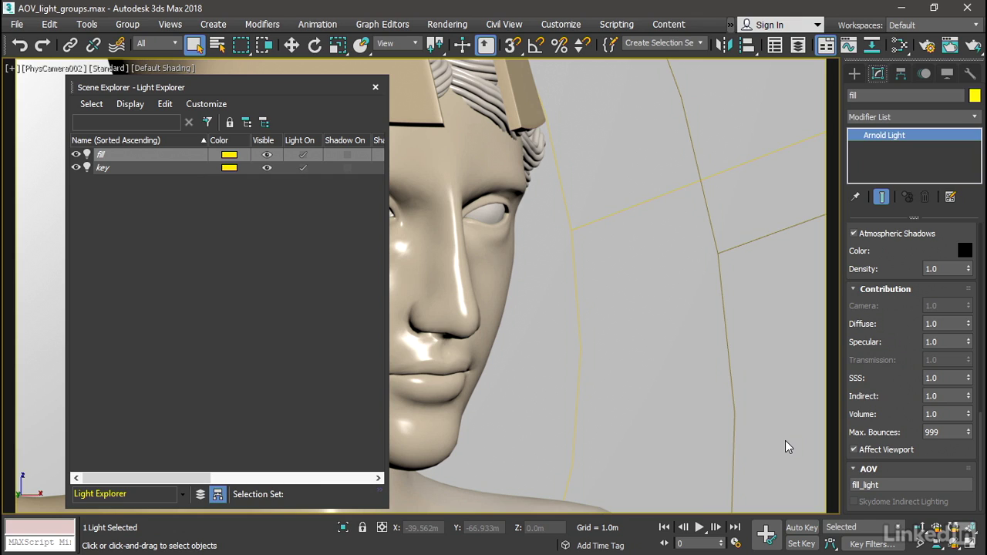
# Select the key light and enter key_light as its Arnold Light AOV group
pyautogui.click(116, 168)
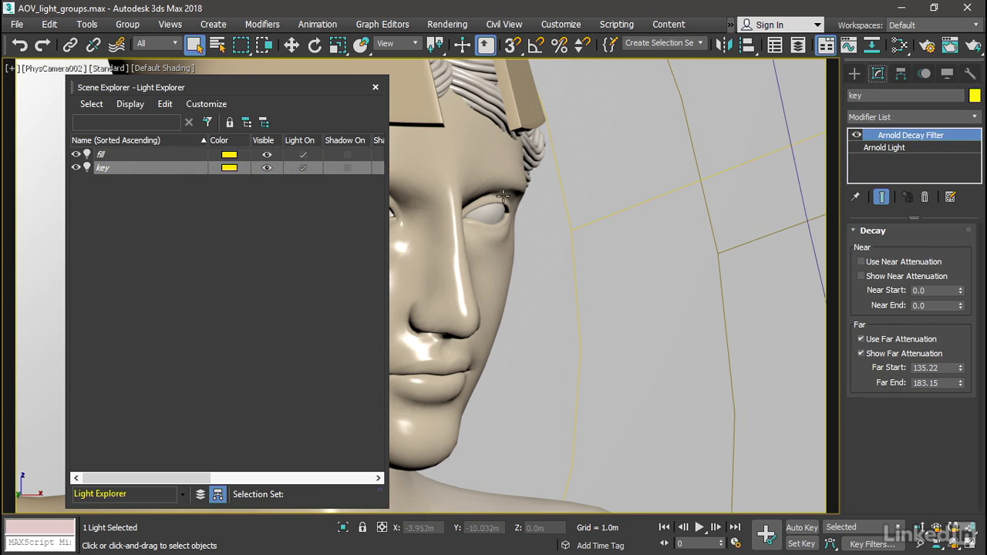
pyautogui.click(887, 148)
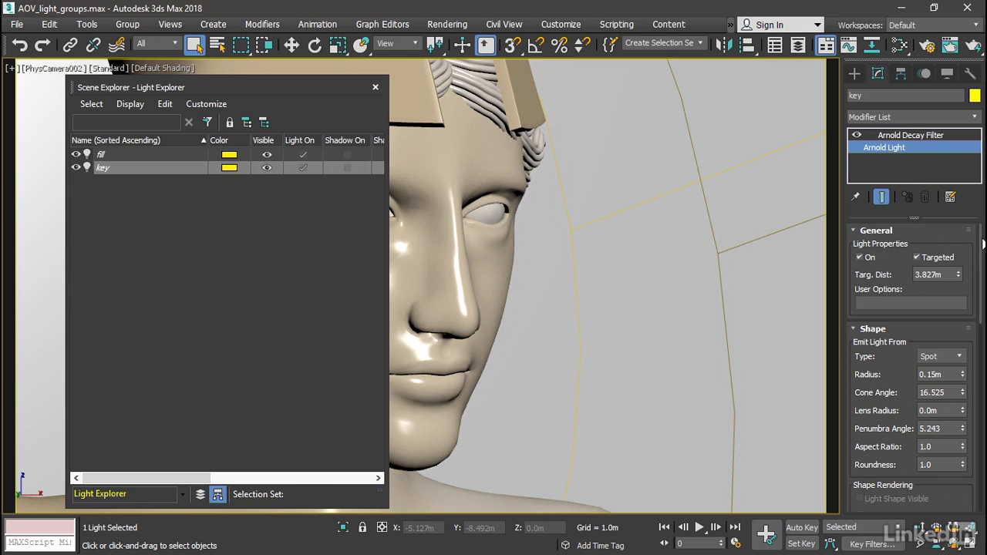
pyautogui.scroll(-15, 911, 481)
pyautogui.click(910, 483)
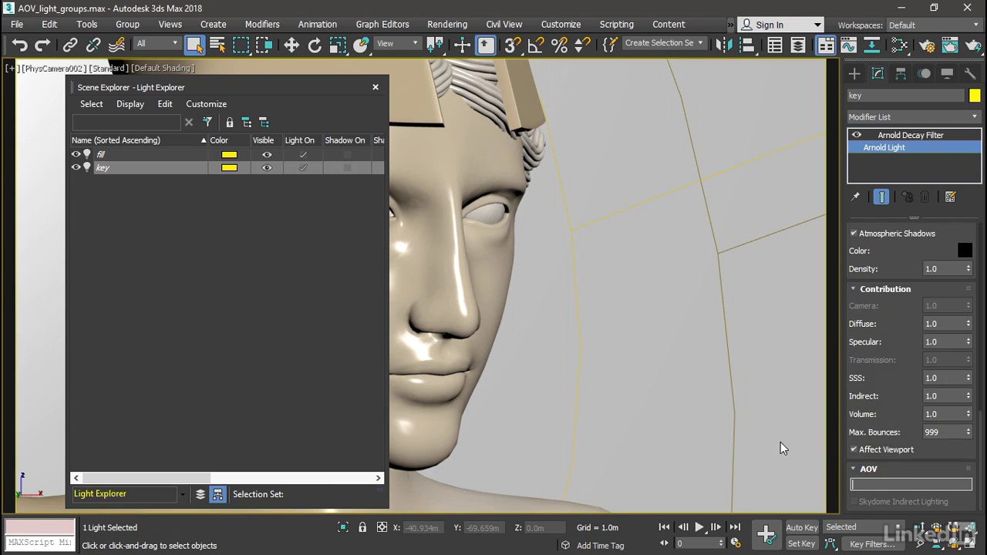
pyautogui.write('key_light')
pyautogui.press('Return')
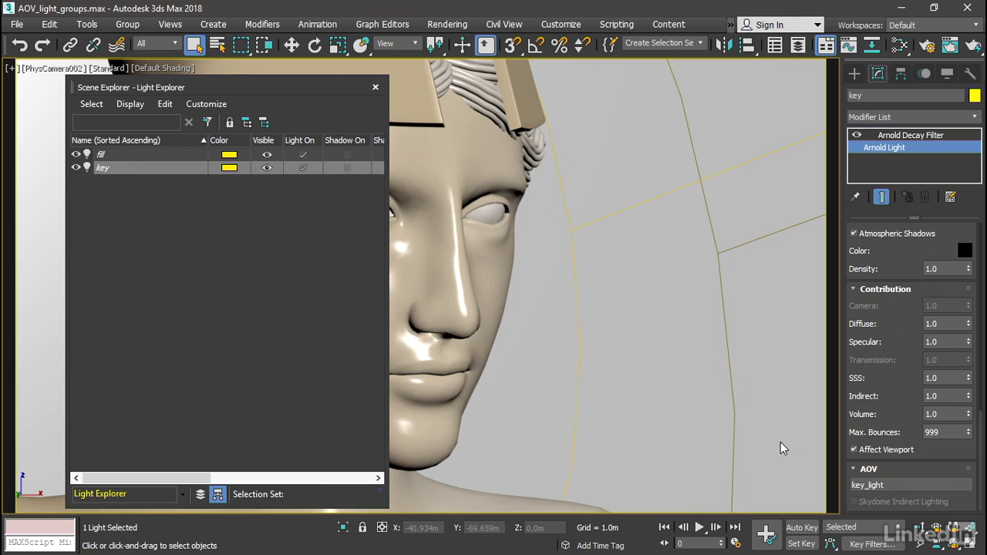
# Close the Light Explorer and open Render Setup, scrolled down to the Render Output settings
pyautogui.click(376, 87)
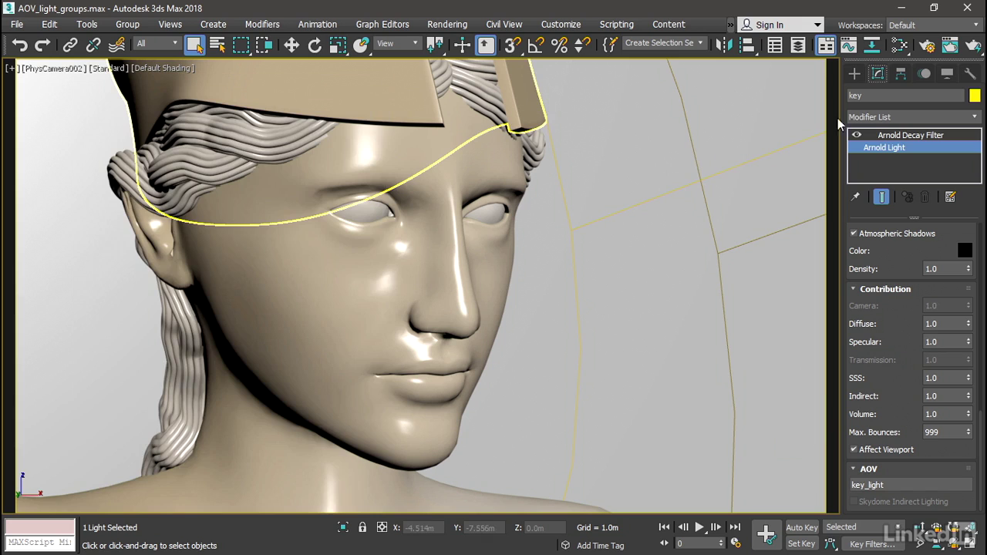
pyautogui.click(928, 49)
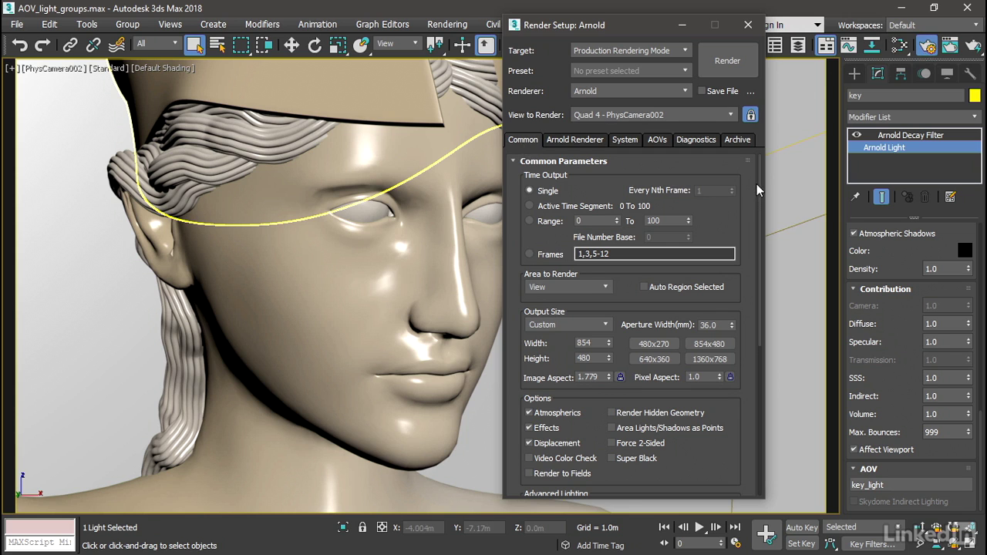
pyautogui.scroll(-1, 760, 199)
pyautogui.scroll(-10, 761, 199)
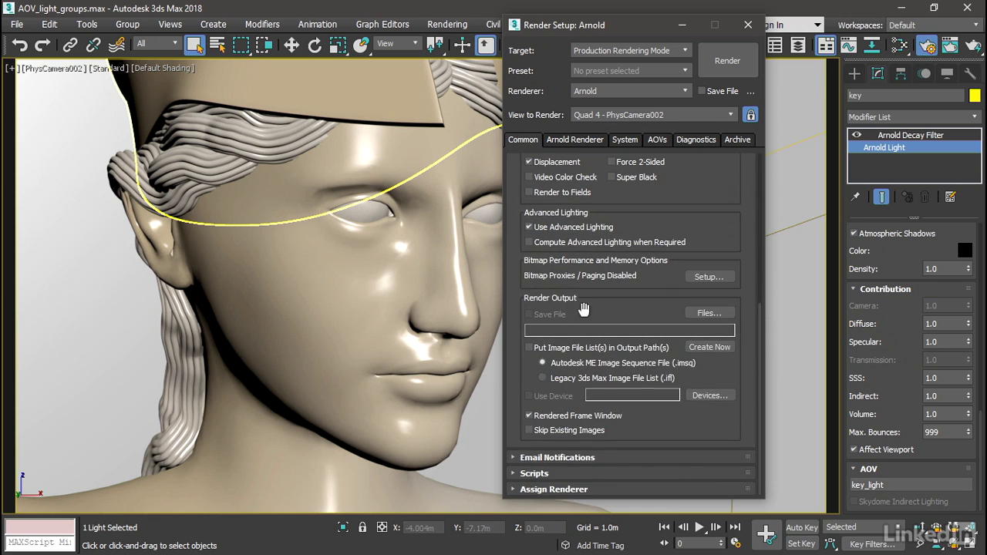
# Create a new AOV_light_groups folder under renderoutput and open it
pyautogui.click(725, 315)
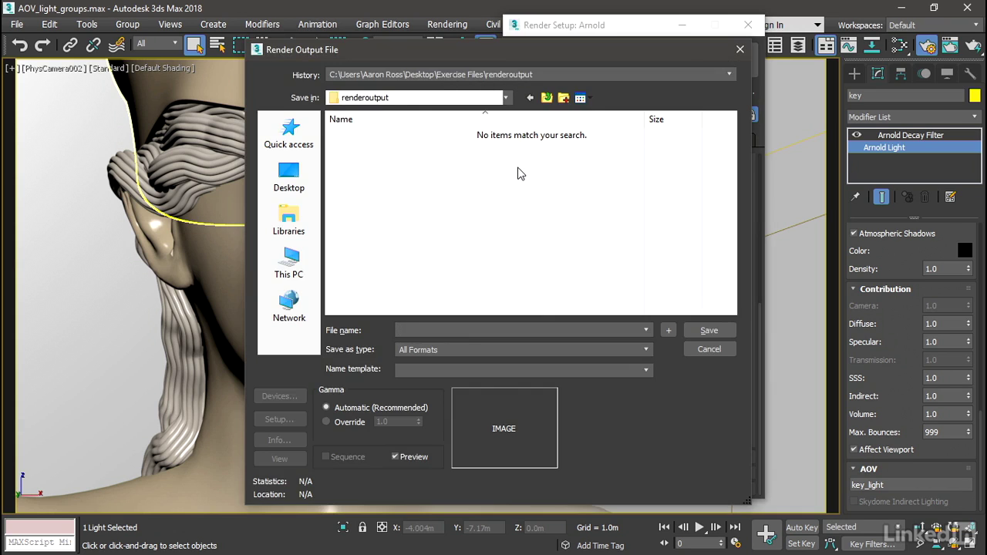
pyautogui.click(564, 99)
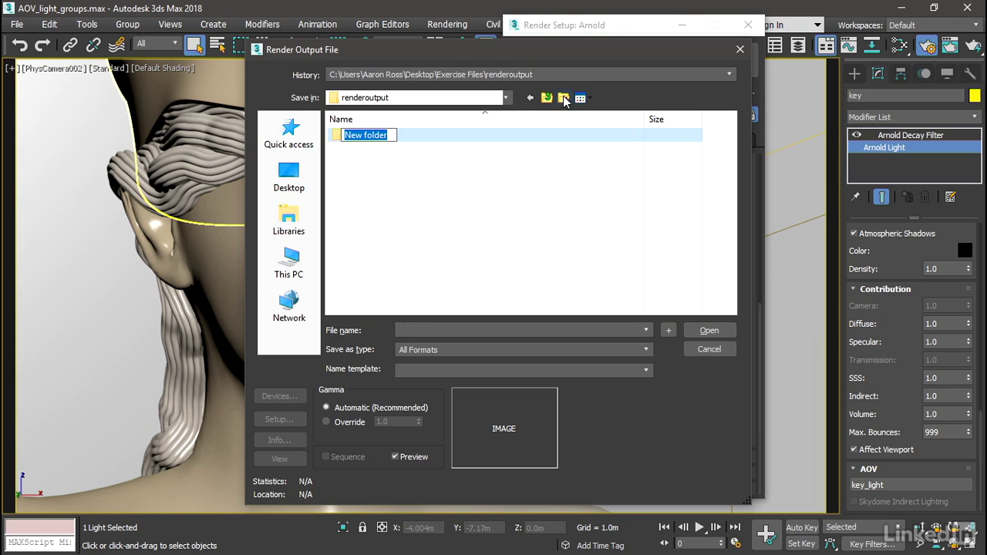
pyautogui.write('AOV_li')
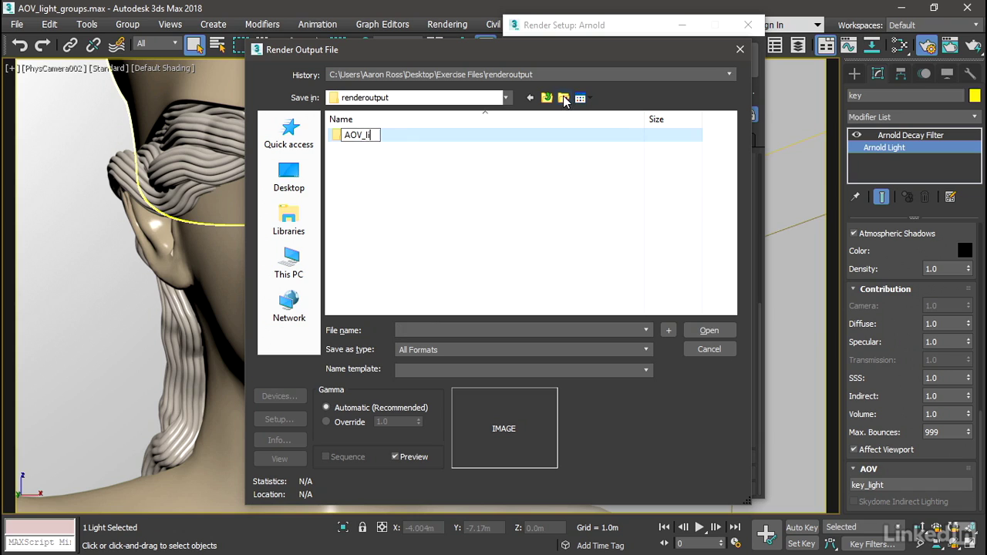
pyautogui.write('ght_groups')
pyautogui.press('Return')
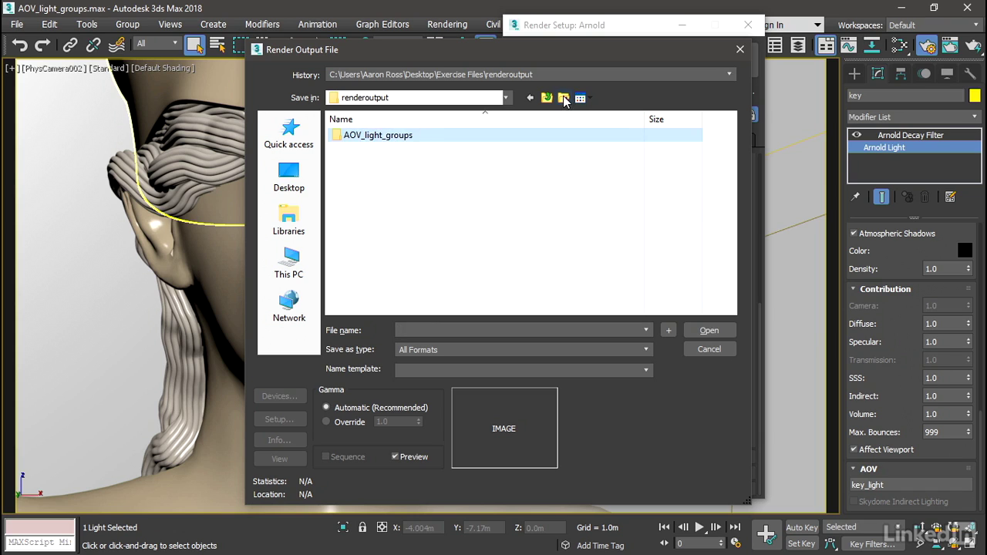
pyautogui.doubleClick(368, 137)
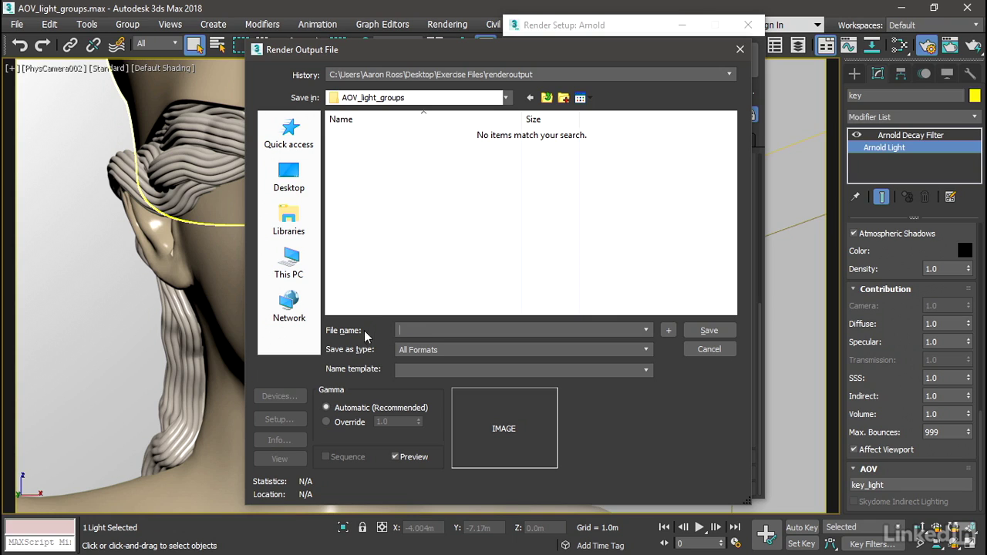
# Name the output file AOV_light_groups and choose OpenEXR as the save type
pyautogui.write('AOV_light_groups')
pyautogui.hotkey('ctrl', 'a')
pyautogui.click(627, 351)
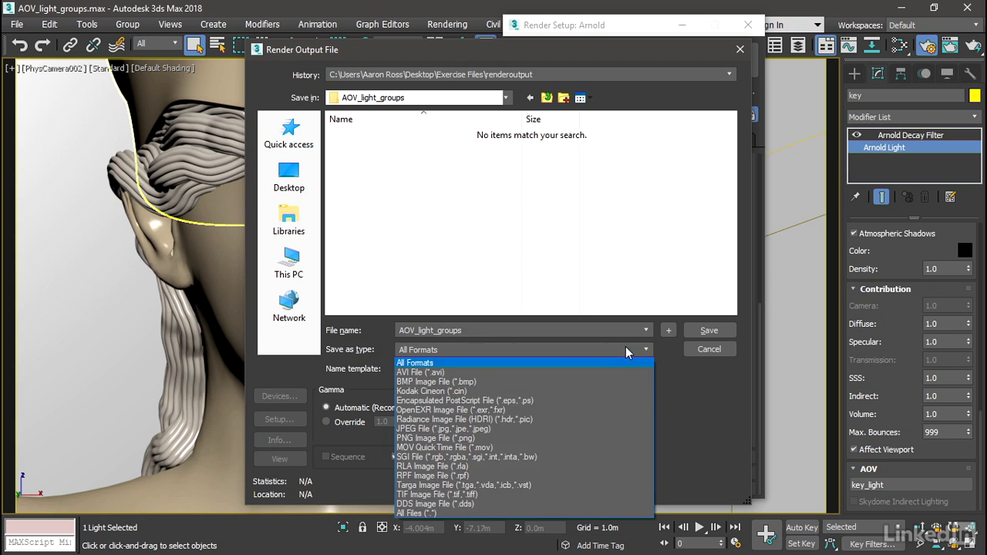
pyautogui.click(552, 411)
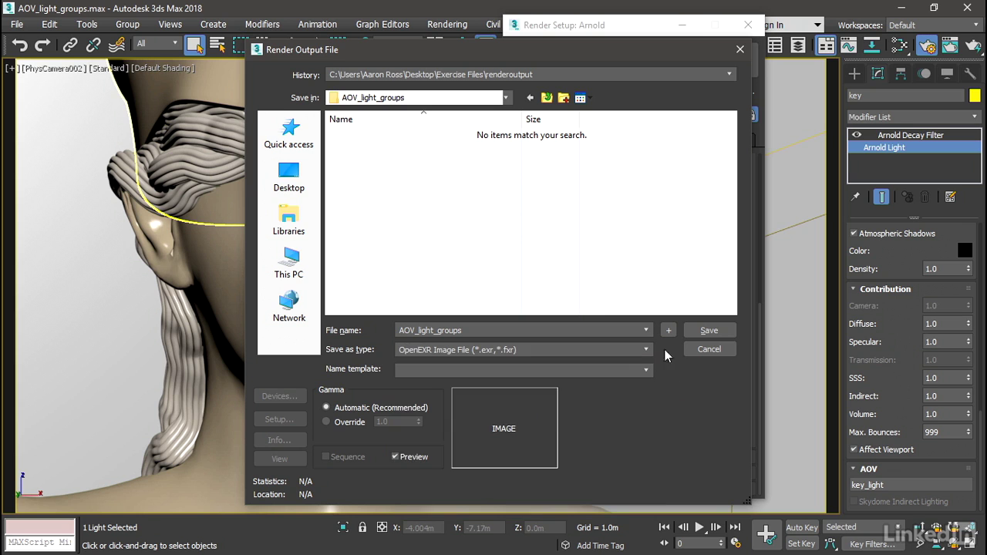
# Save the output path and accept the Half Float RGBA OpenEXR configuration
pyautogui.click(702, 333)
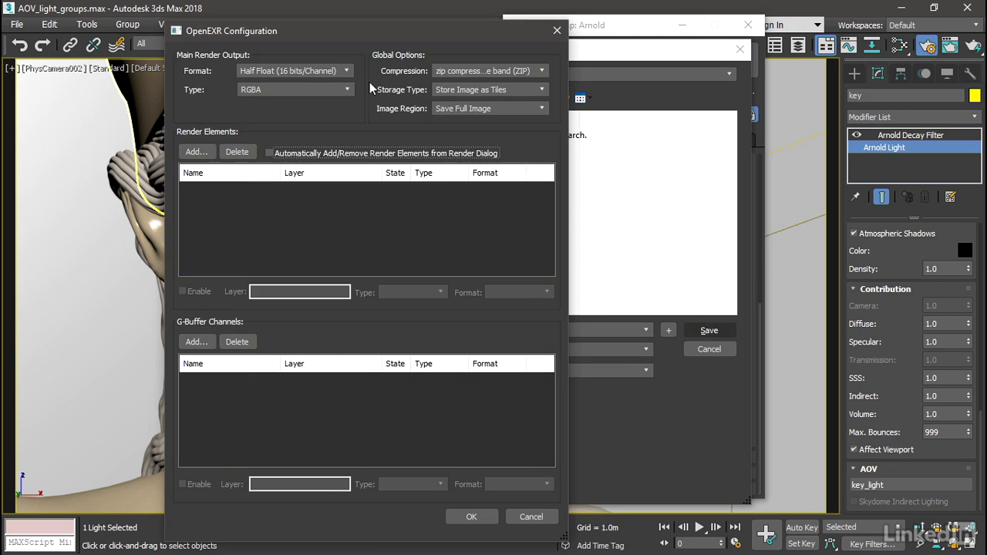
pyautogui.moveTo(351, 41); pyautogui.dragTo(336, 36)
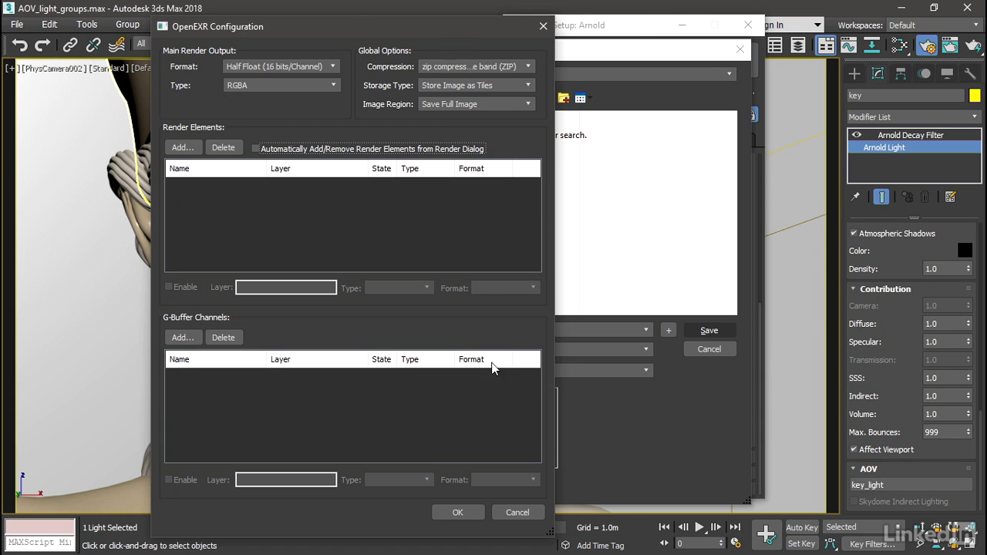
pyautogui.click(458, 513)
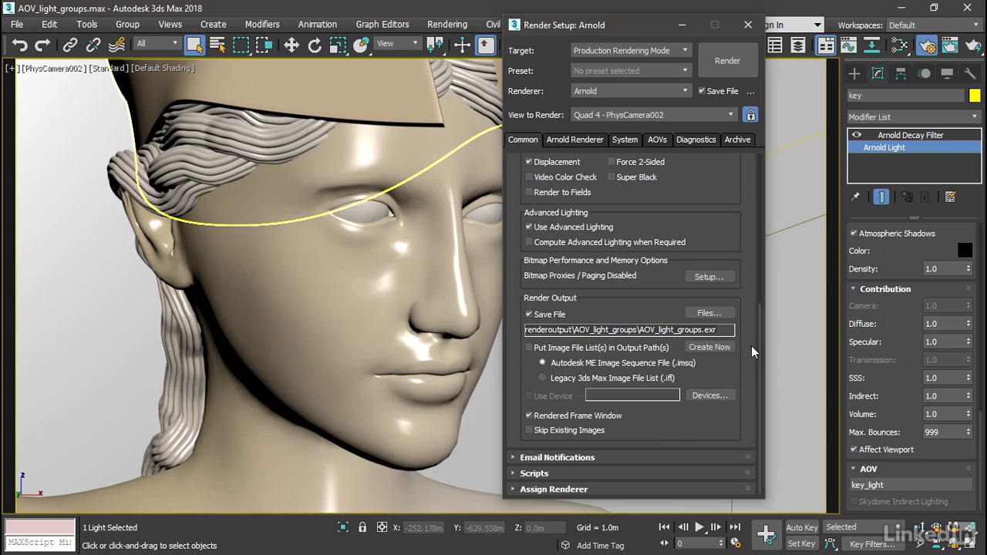
# Switch to the AOVs tab of the Render Setup: Arnold dialog
pyautogui.click(658, 140)
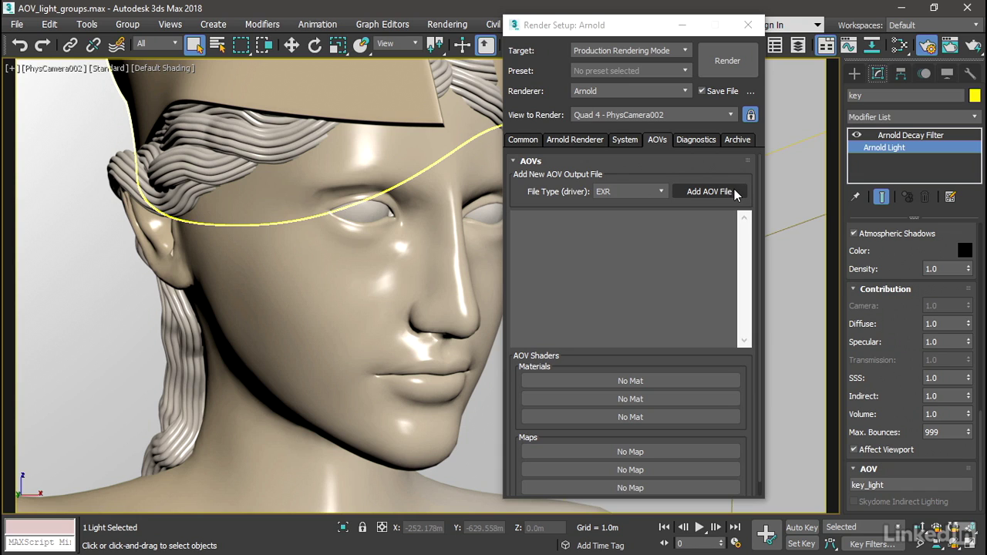
# Open the Add AOV File chooser with EXR as the file type
pyautogui.click(733, 193)
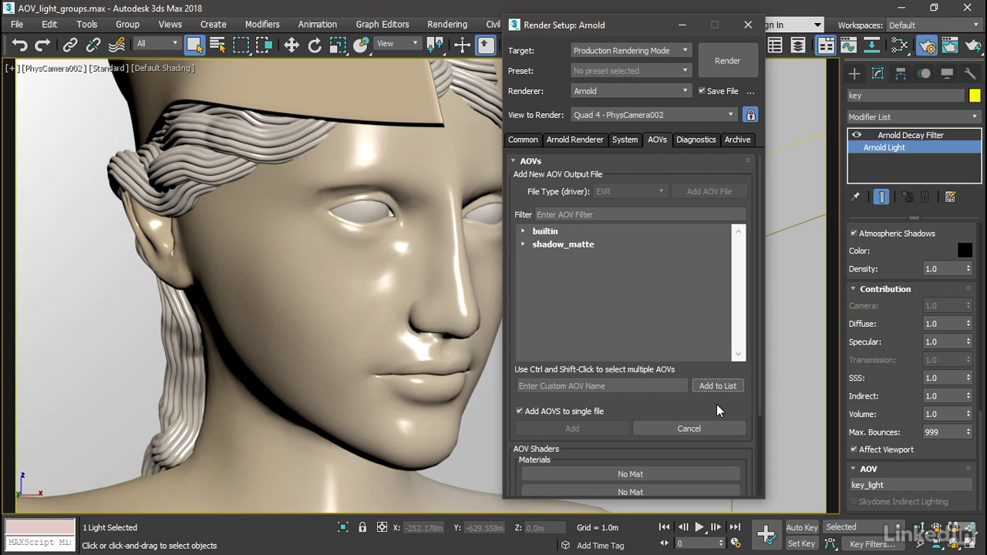
# Add RGBA_key_light as a custom AOV, with Add AOVs to single file turned off
pyautogui.click(634, 392)
pyautogui.write('R')
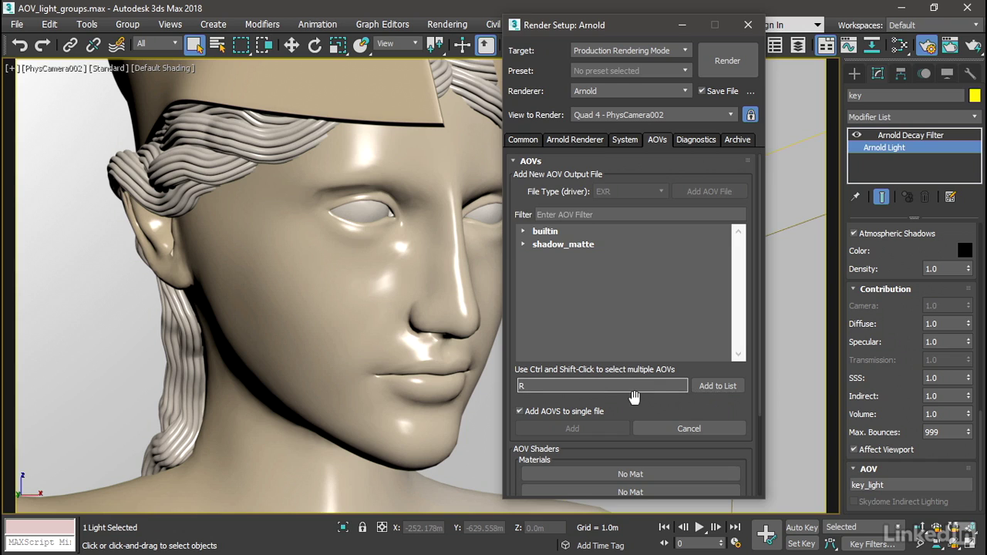
pyautogui.write('GBA_')
pyautogui.write('k')
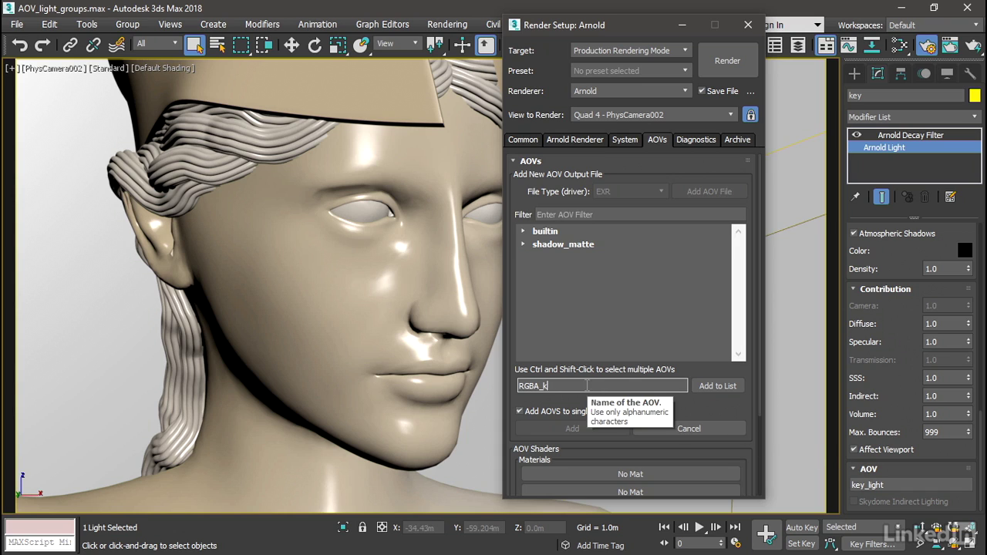
pyautogui.write('ey_light')
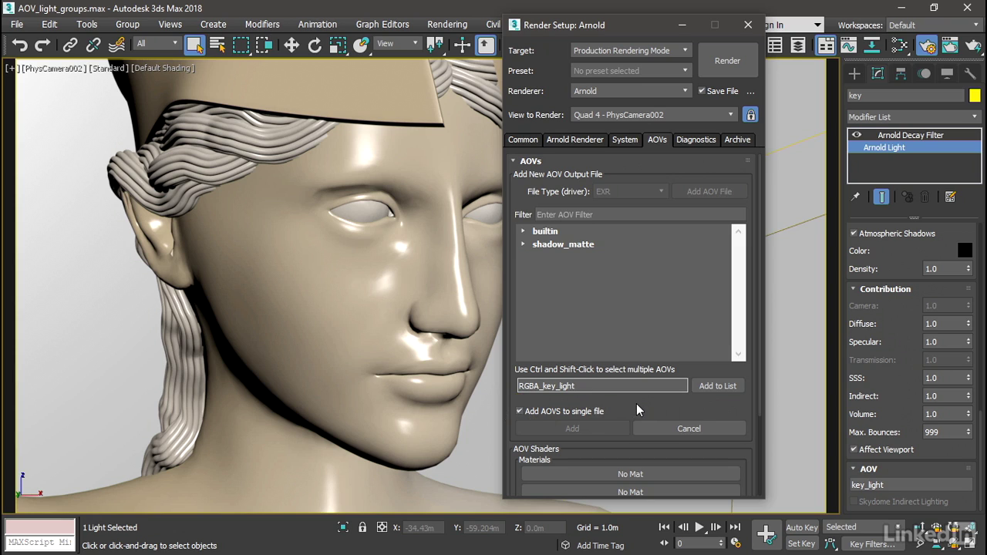
pyautogui.click(521, 411)
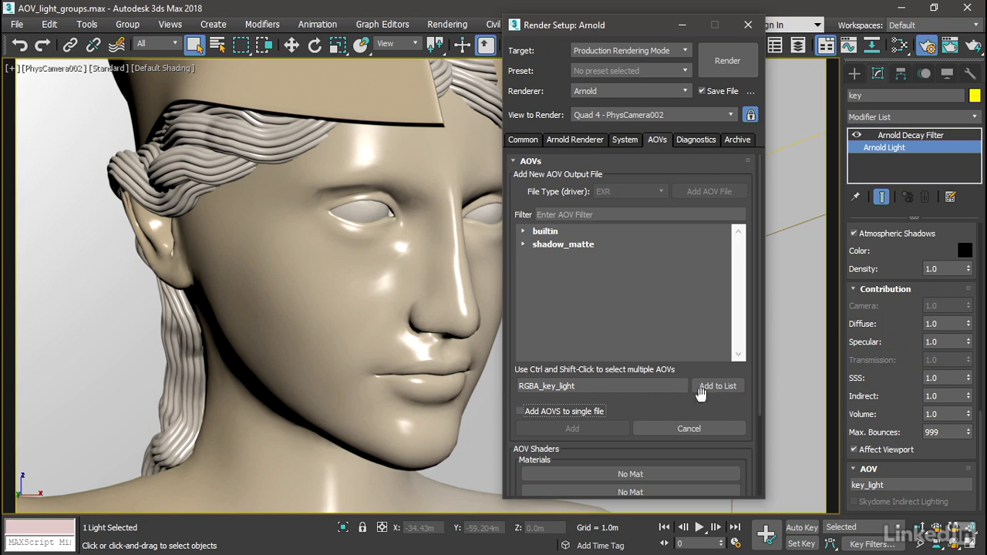
pyautogui.click(722, 385)
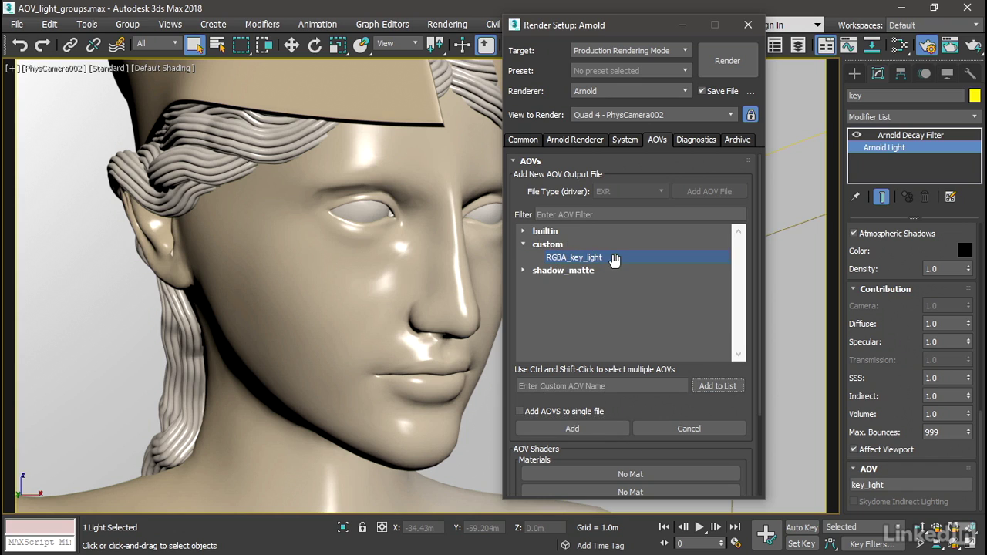
# Add RGBA_fill_light as a custom AOV and select both custom AOVs
pyautogui.click(630, 385)
pyautogui.write('RGBA')
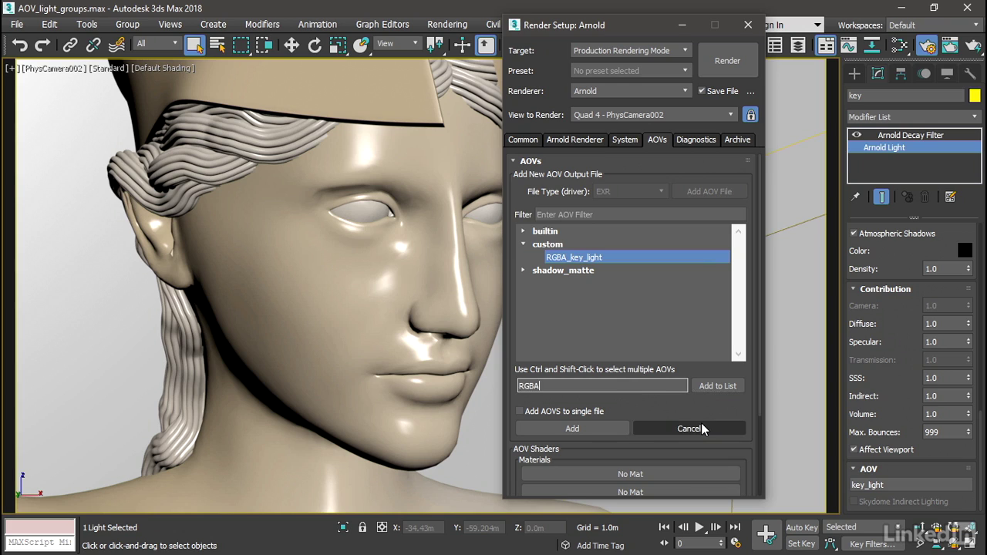
pyautogui.write('_fill_light')
pyautogui.click(718, 386)
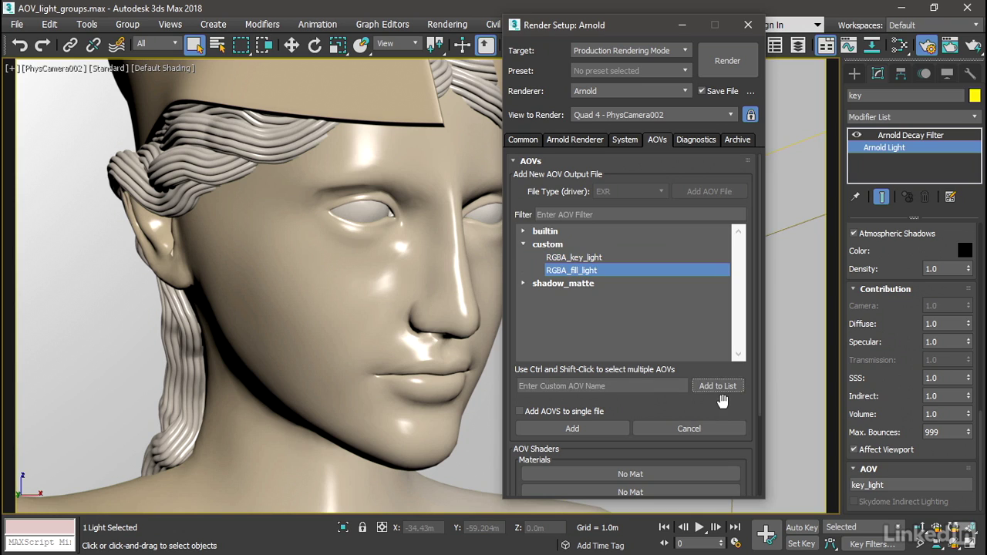
pyautogui.click(590, 256)
pyautogui.keyDown('ctrl'); pyautogui.click(590, 270); pyautogui.keyUp('ctrl')
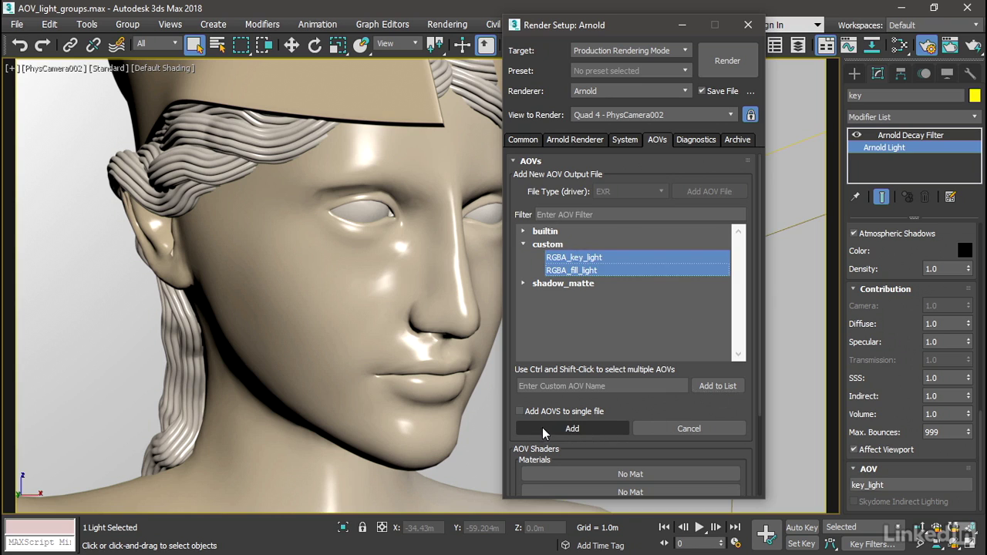
# Add RGBA_key_light and RGBA_fill_light EXR outputs at half precision, then render the frame
pyautogui.click(541, 428)
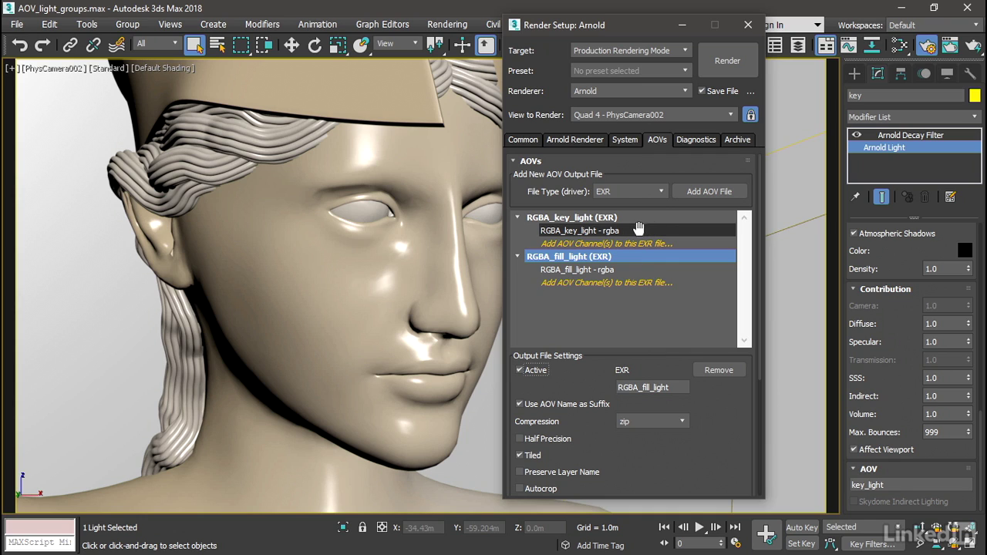
pyautogui.click(577, 217)
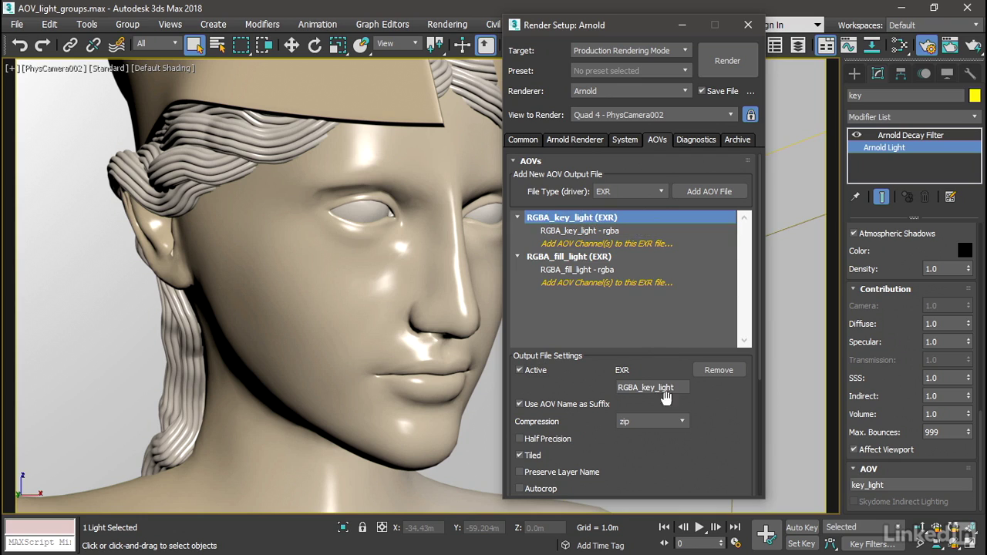
pyautogui.click(520, 439)
pyautogui.click(588, 257)
pyautogui.click(520, 439)
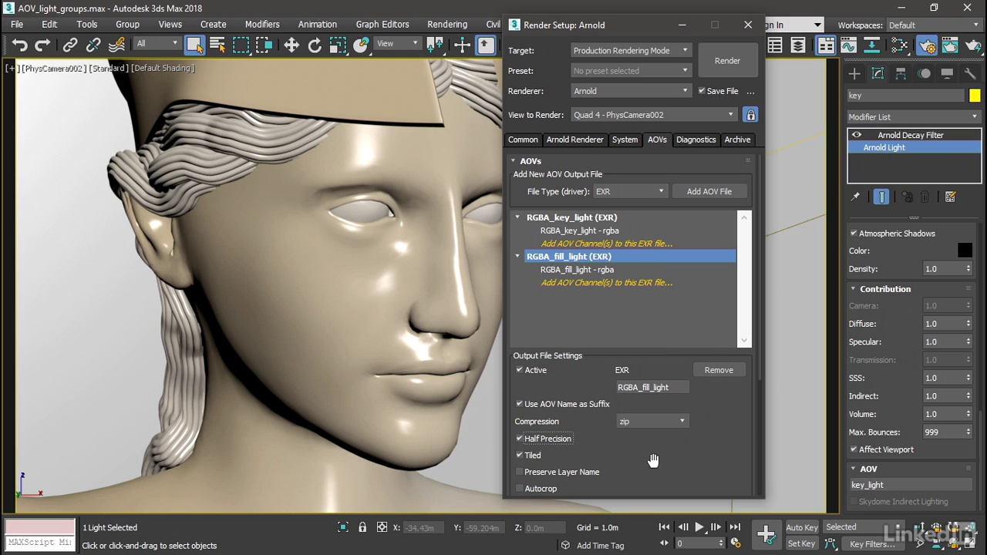
pyautogui.click(731, 60)
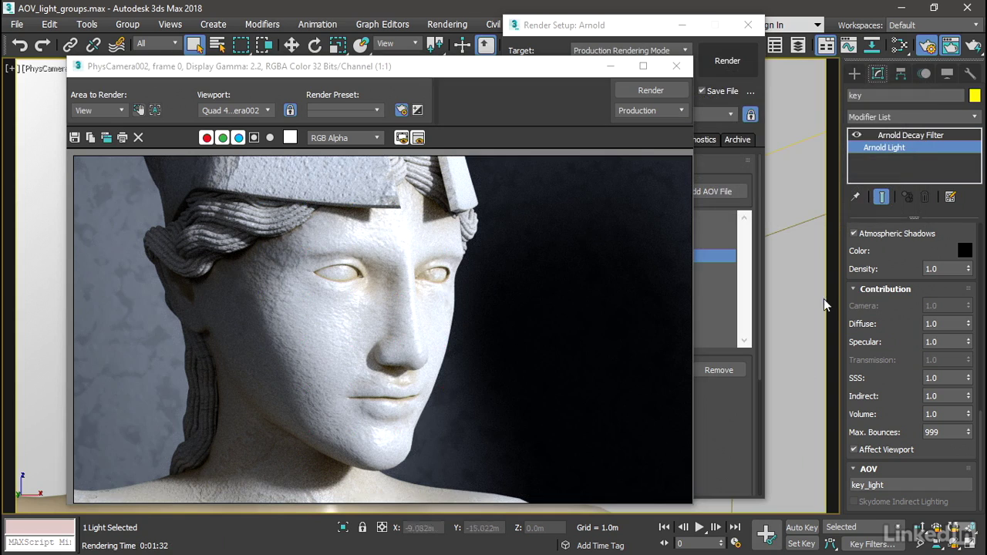
# Minimize 3ds Max and open the AOV_light_groups folder in File Explorer to see the three EXRs
pyautogui.click(901, 9)
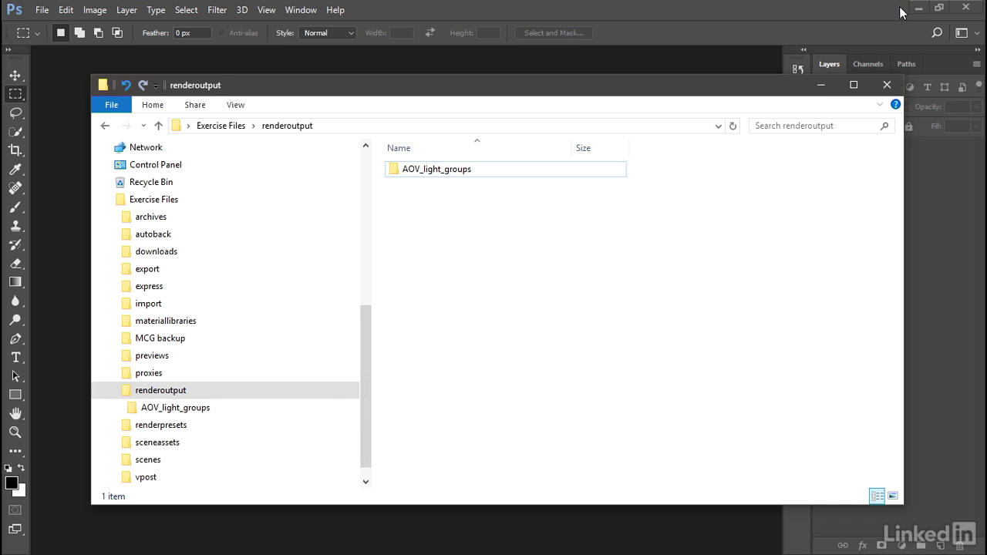
pyautogui.moveTo(455, 76); pyautogui.dragTo(427, 79)
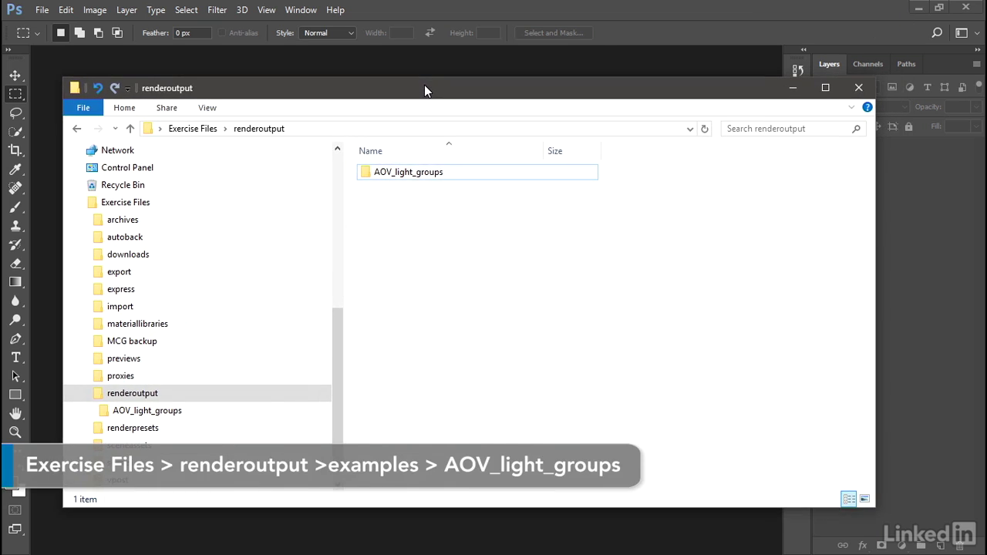
pyautogui.click(380, 177)
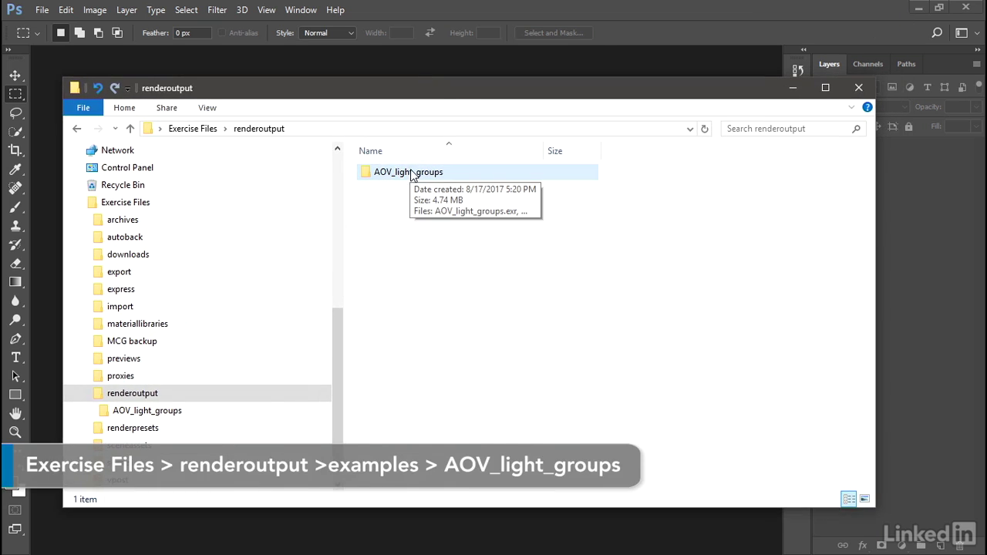
pyautogui.click(373, 173)
pyautogui.doubleClick(374, 173)
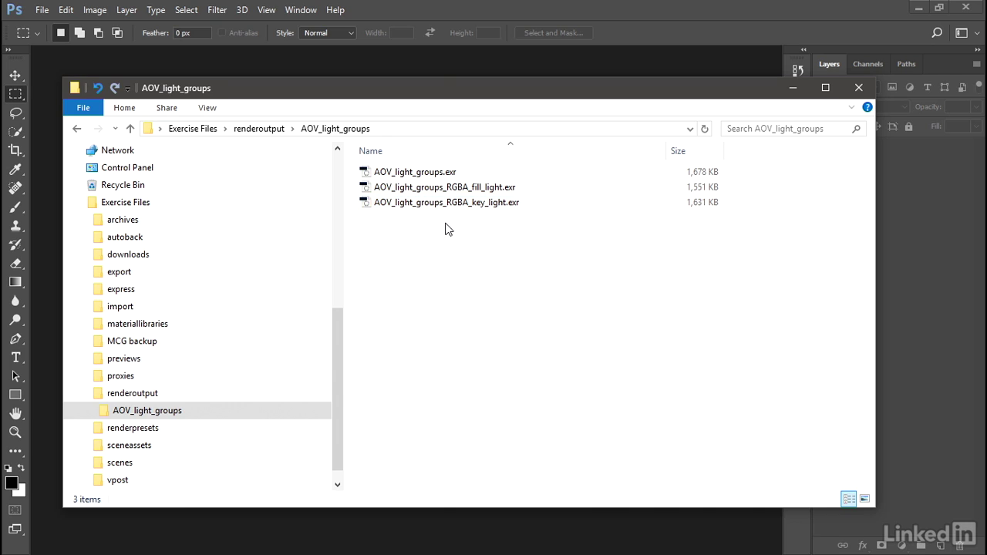
# In Photoshop, start File > Scripts > Load Files into Stack
pyautogui.click(427, 4)
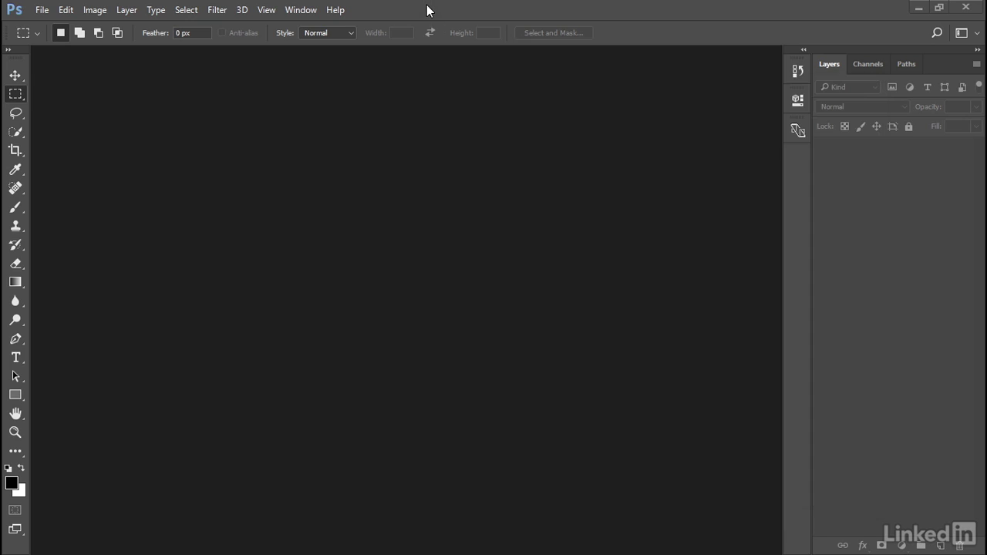
pyautogui.click(42, 10)
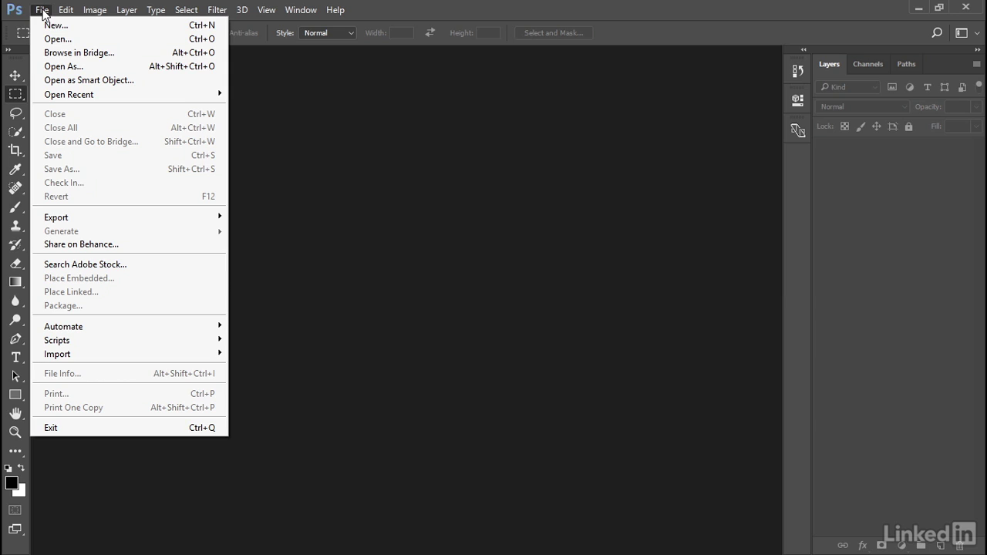
pyautogui.moveTo(106, 344)
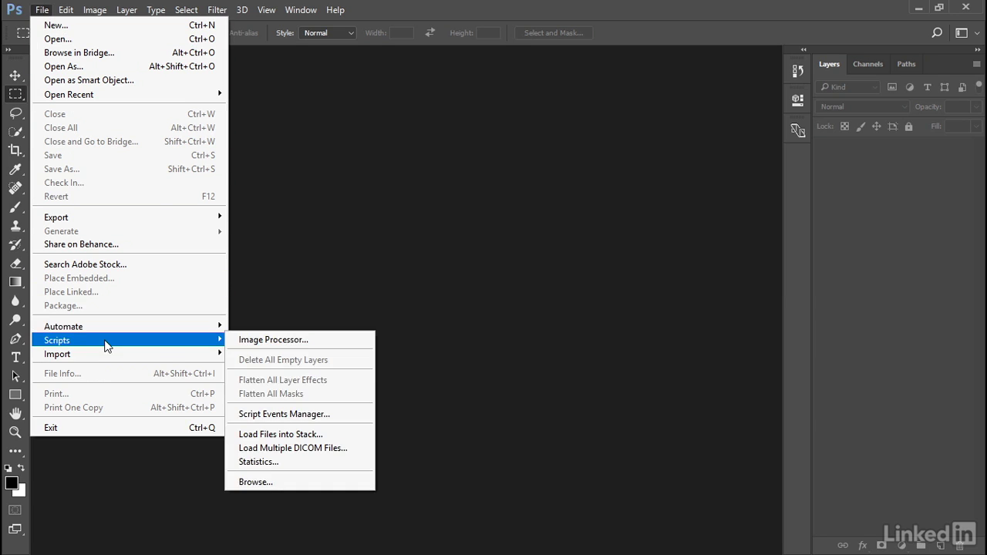
pyautogui.click(351, 438)
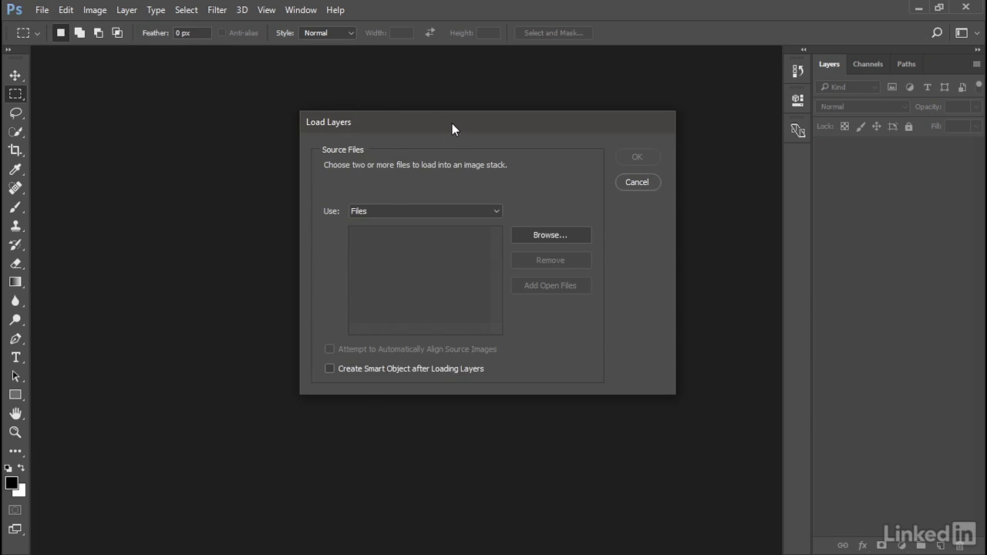
# Browse from the Desktop through Exercise Files and renderoutput to the AOV_light_groups folder
pyautogui.click(531, 235)
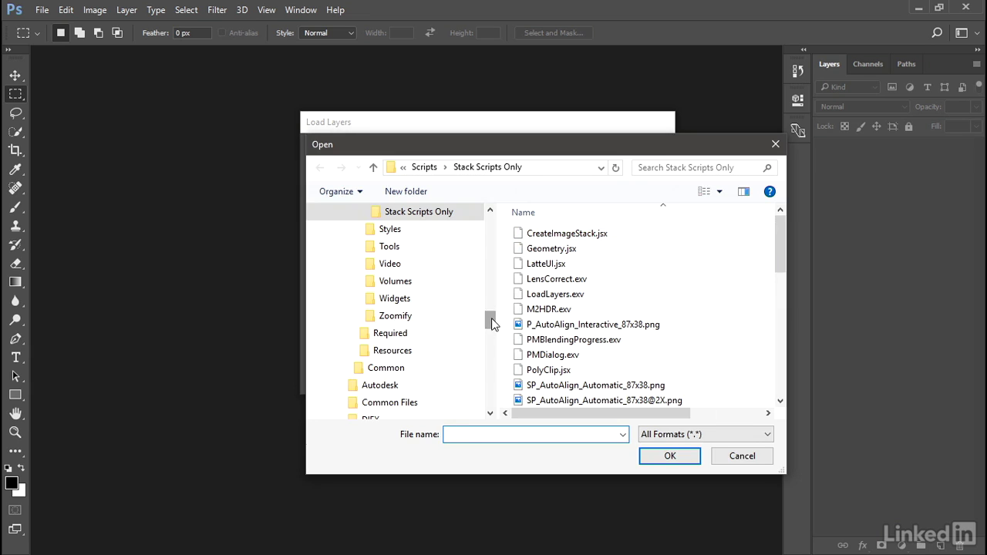
pyautogui.moveTo(491, 320); pyautogui.dragTo(507, 220)
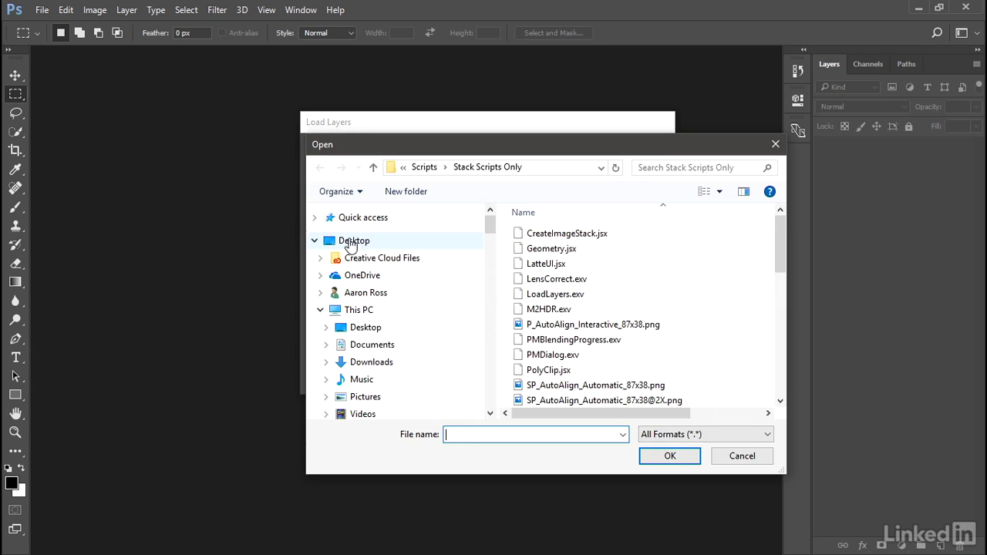
pyautogui.click(353, 241)
pyautogui.scroll(-1, 782, 264)
pyautogui.moveTo(782, 263); pyautogui.dragTo(785, 368)
pyautogui.doubleClick(571, 401)
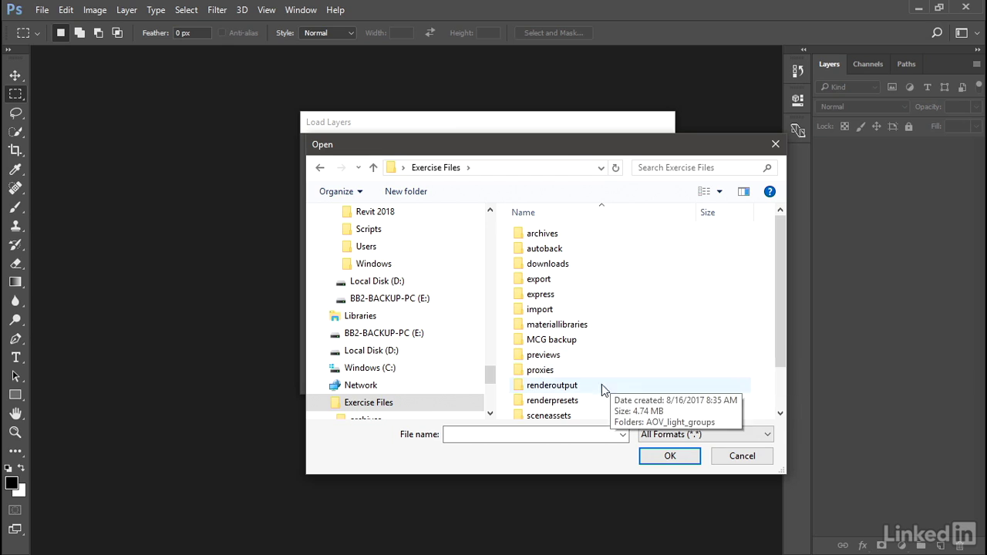
pyautogui.doubleClick(569, 386)
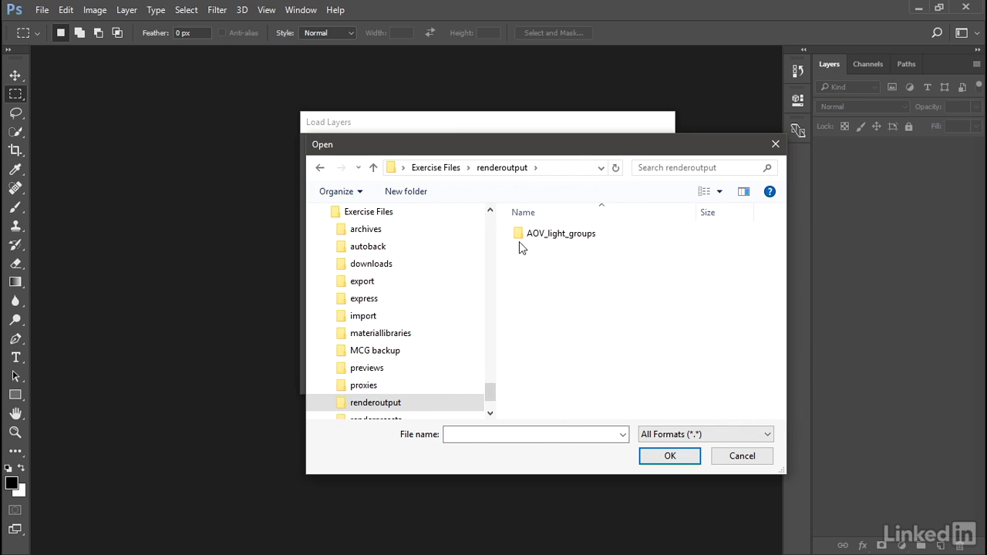
pyautogui.doubleClick(522, 233)
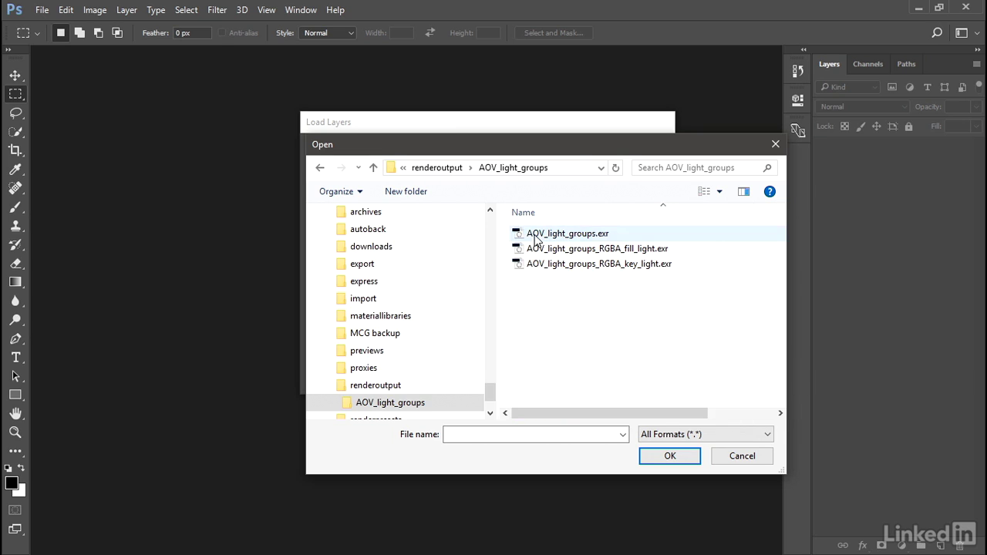
# Select AOV_light_groups.exr plus the key_light and fill_light EXRs and load them as a stack
pyautogui.click(535, 236)
pyautogui.keyDown('ctrl'); pyautogui.click(547, 265); pyautogui.keyUp('ctrl')
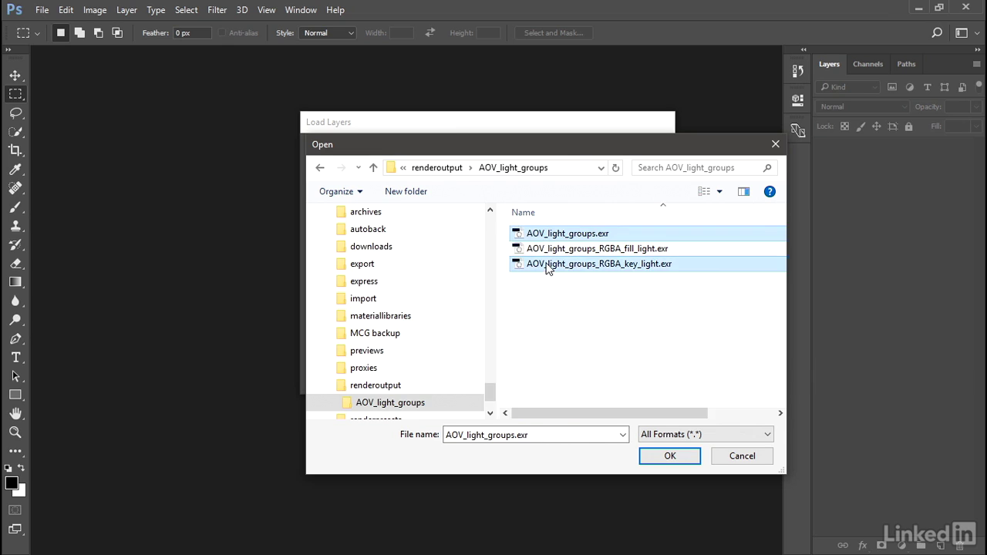
pyautogui.keyDown('shift'); pyautogui.click(547, 266); pyautogui.keyUp('shift')
pyautogui.click(659, 456)
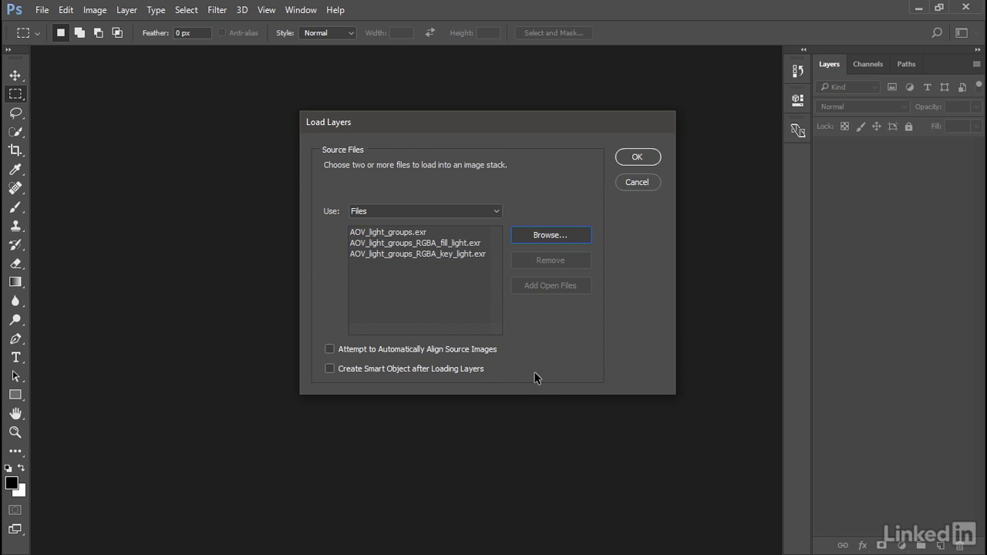
pyautogui.click(634, 157)
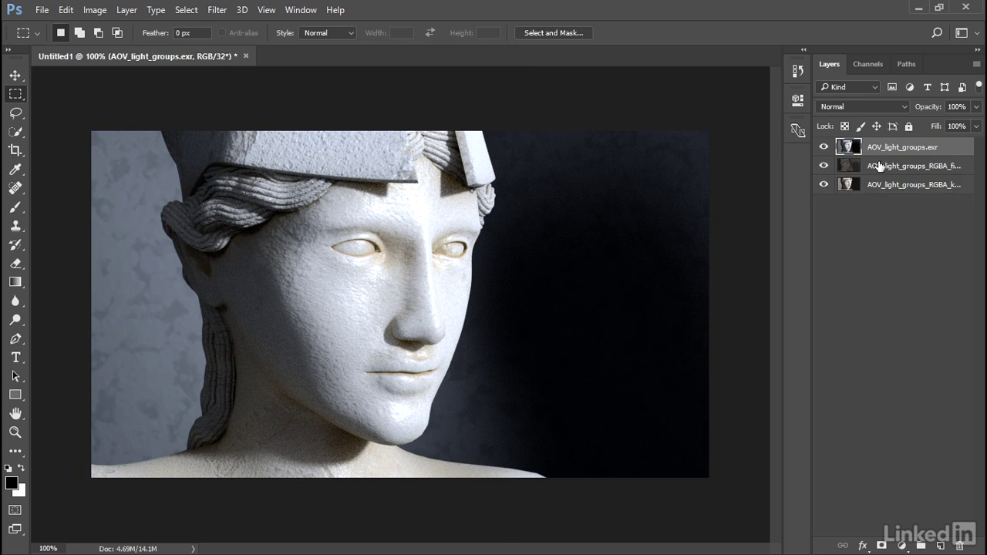
# Rename the top AOV_light_groups.exr layer to 'beauty'
pyautogui.doubleClick(926, 148)
pyautogui.write('beauty')
pyautogui.press('Return')
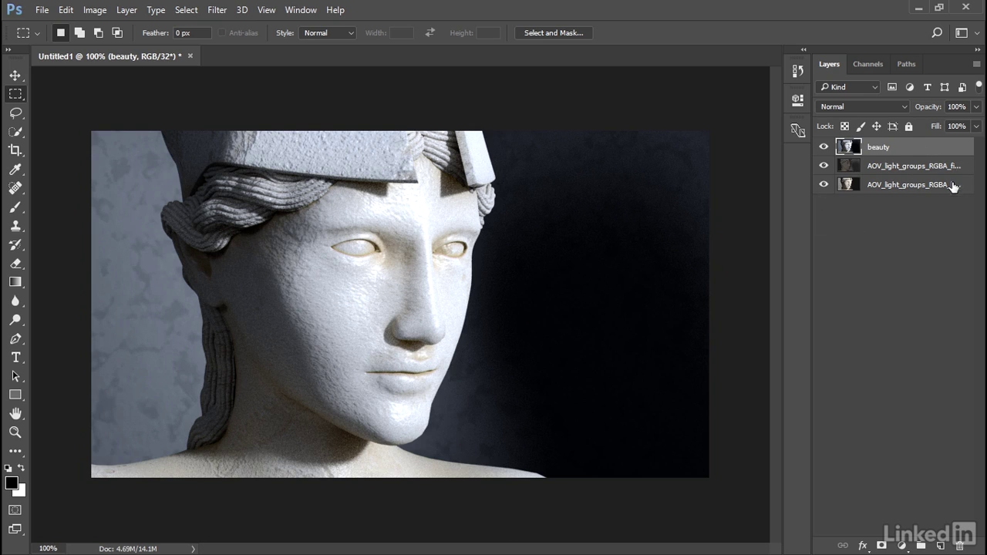
# Turn off visibility of the beauty and fill_light layers to view the key light alone
pyautogui.click(824, 147)
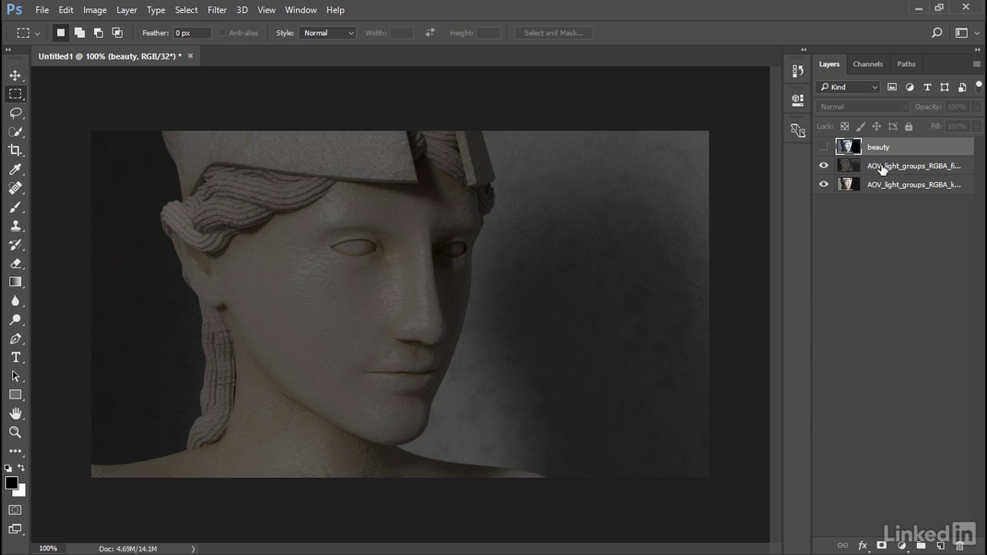
pyautogui.click(823, 166)
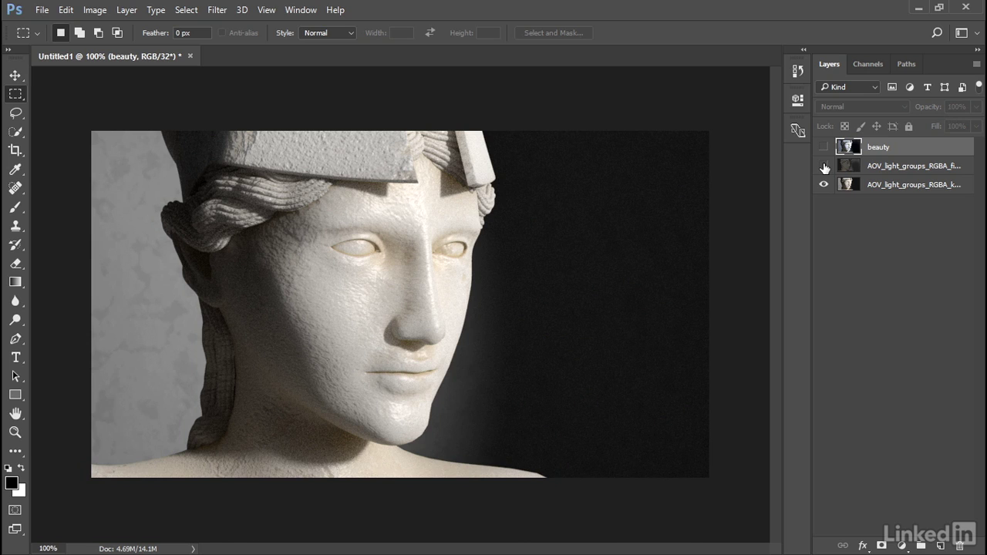
# Show the fill_light layer again and set its blend mode to Linear Dodge (Add)
pyautogui.click(824, 165)
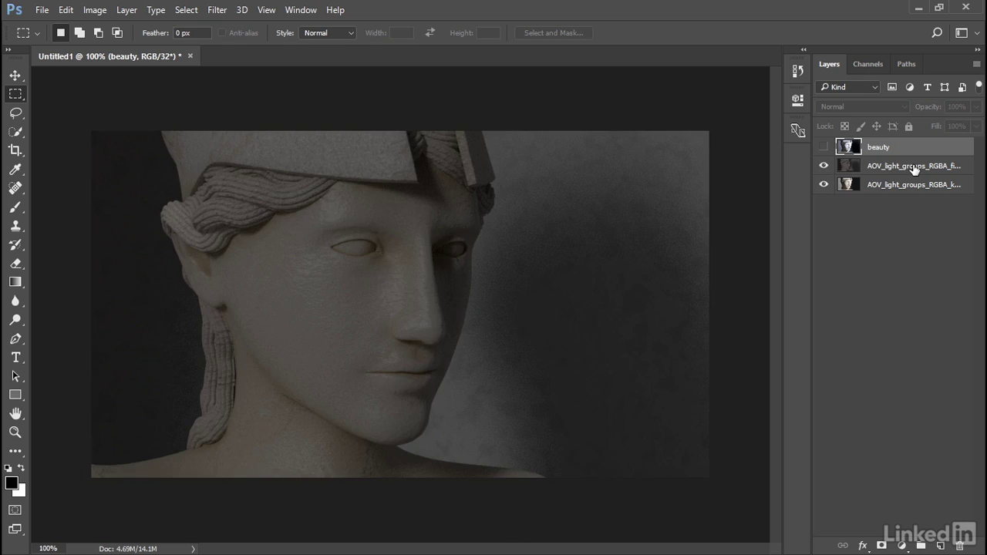
pyautogui.click(914, 170)
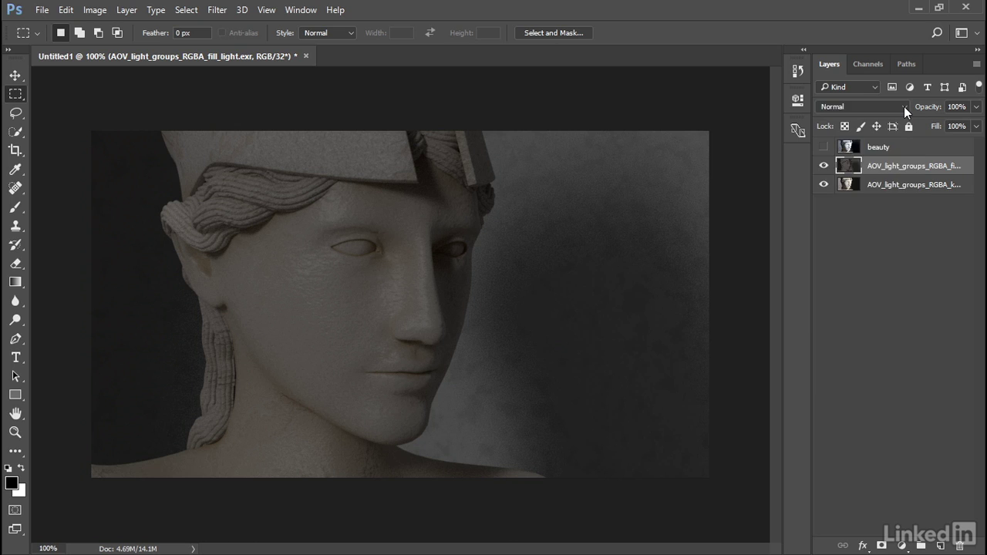
pyautogui.click(904, 106)
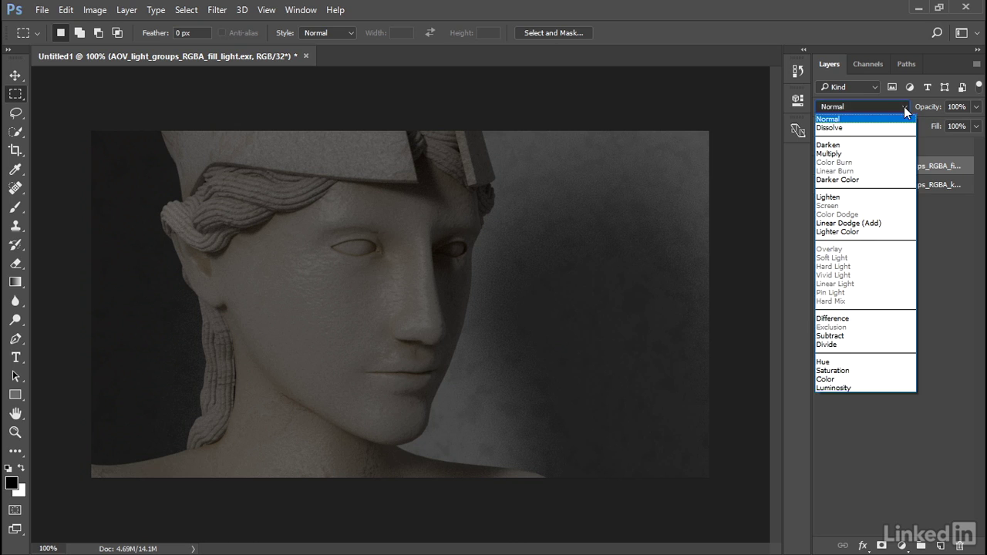
pyautogui.click(895, 224)
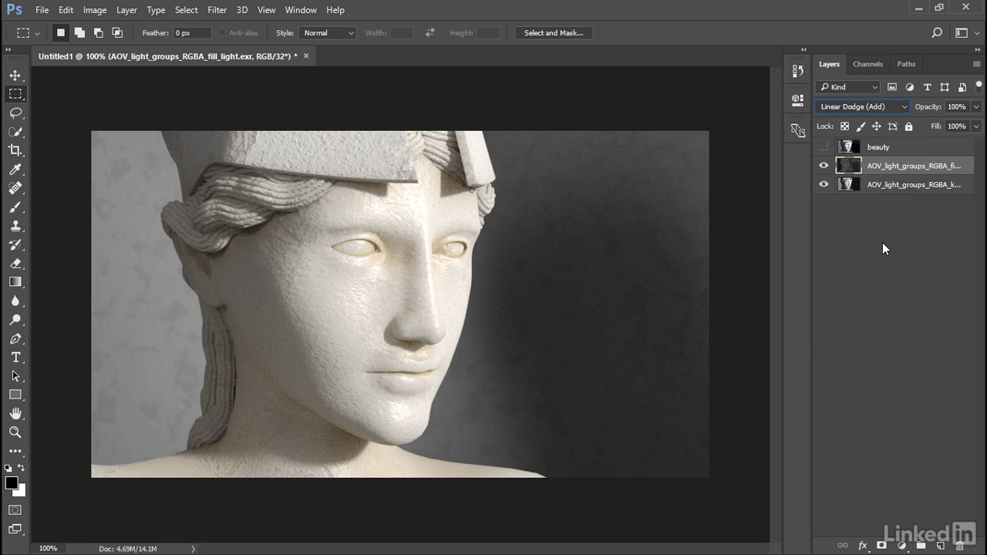
# Toggle the fill_light layer off and on to compare, and check its opacity
pyautogui.click(823, 167)
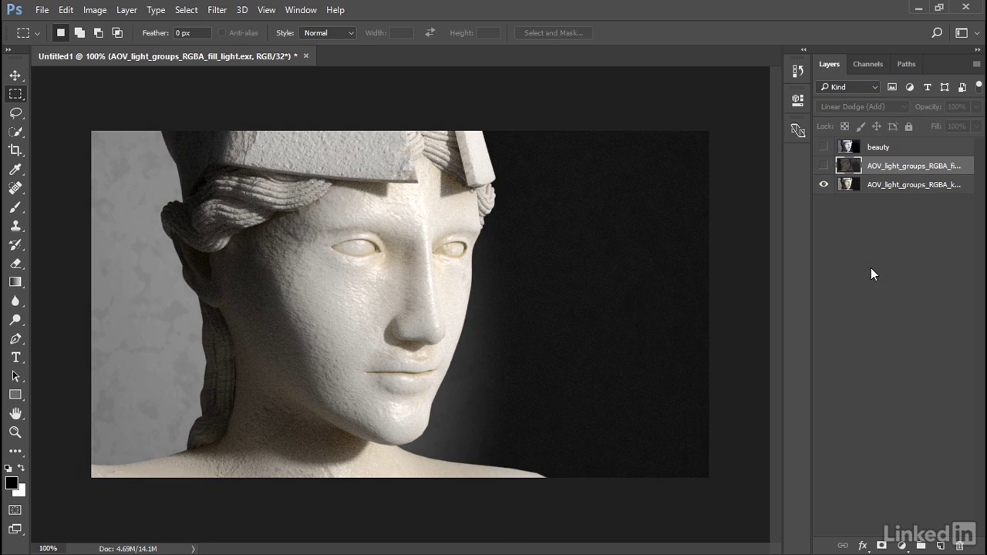
pyautogui.click(823, 166)
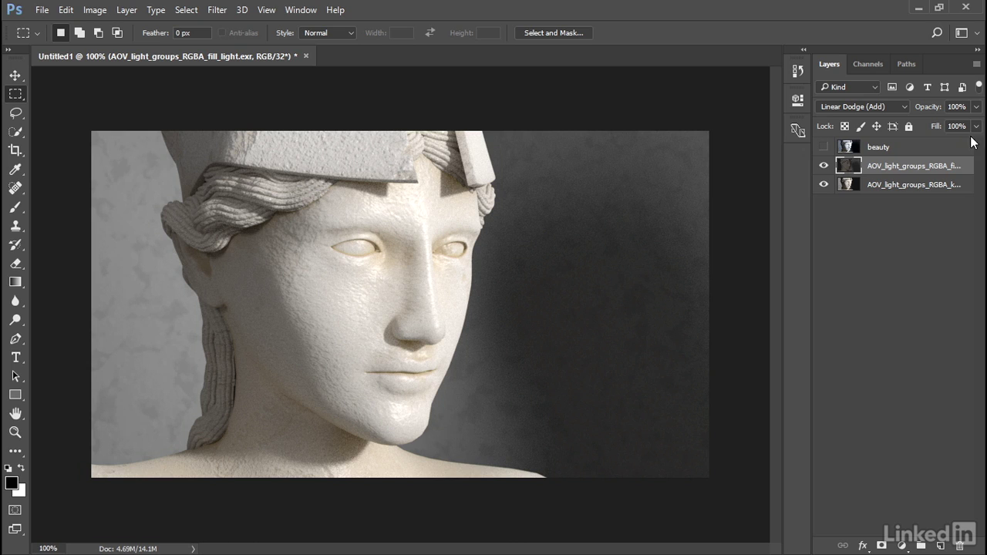
pyautogui.click(976, 108)
pyautogui.moveTo(977, 123); pyautogui.dragTo(939, 119)
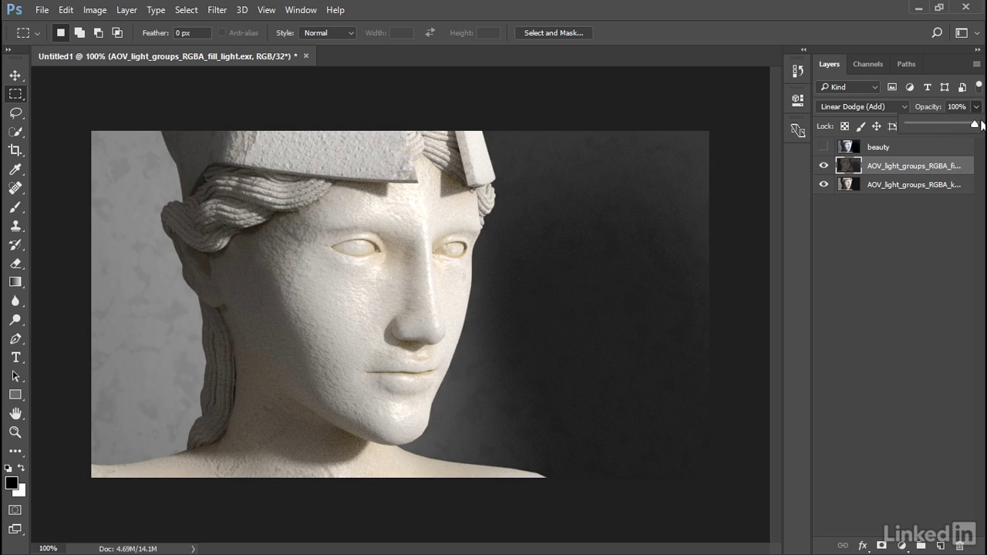
pyautogui.click(916, 233)
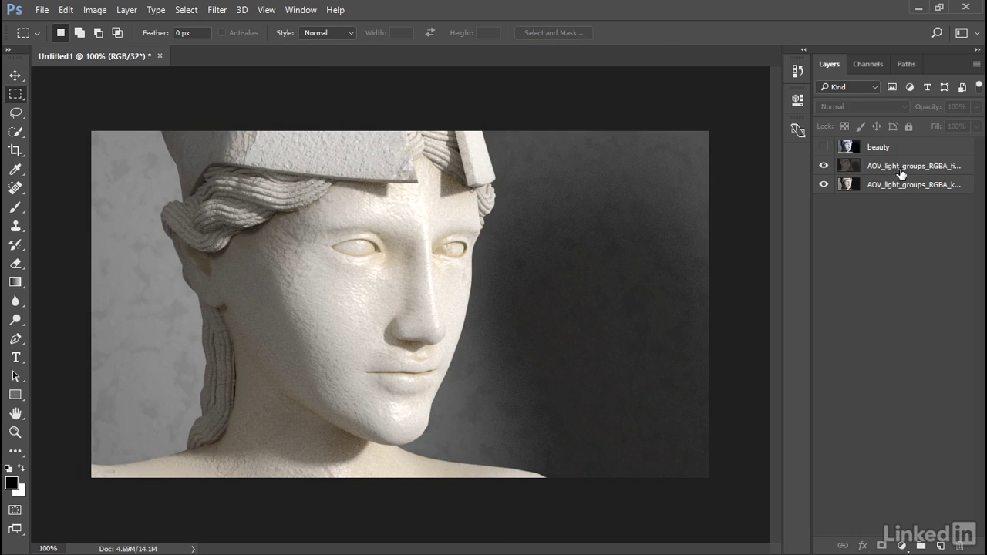